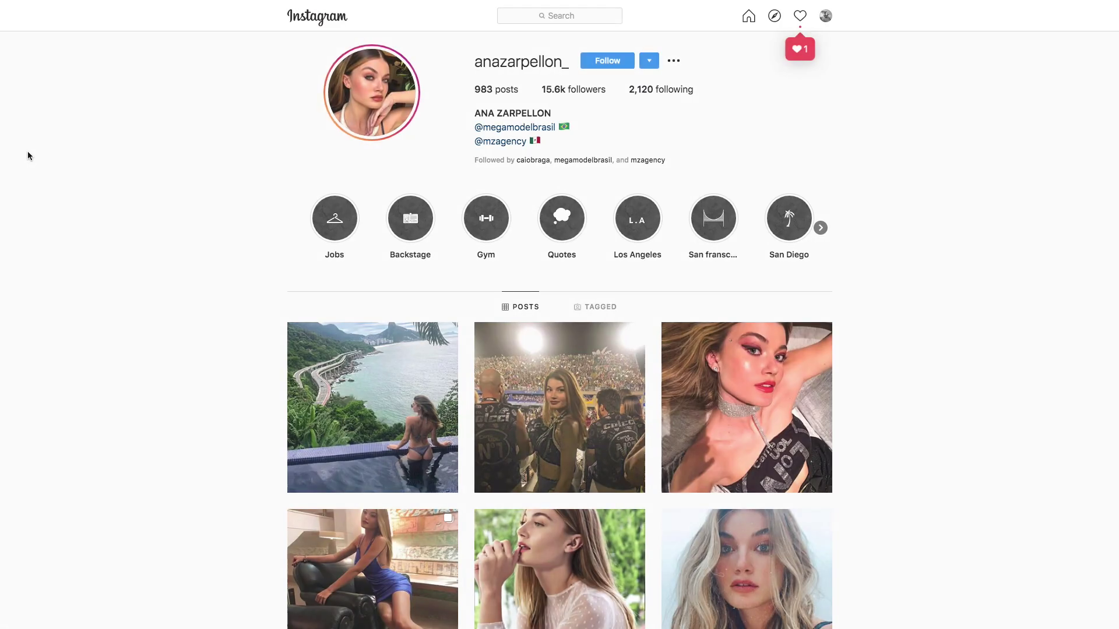
Look through the model's photo grid on the Instagram profile.
{"action": "scroll", "coordinate": [27, 154], "scroll_direction": "down", "scroll_amount": 10}
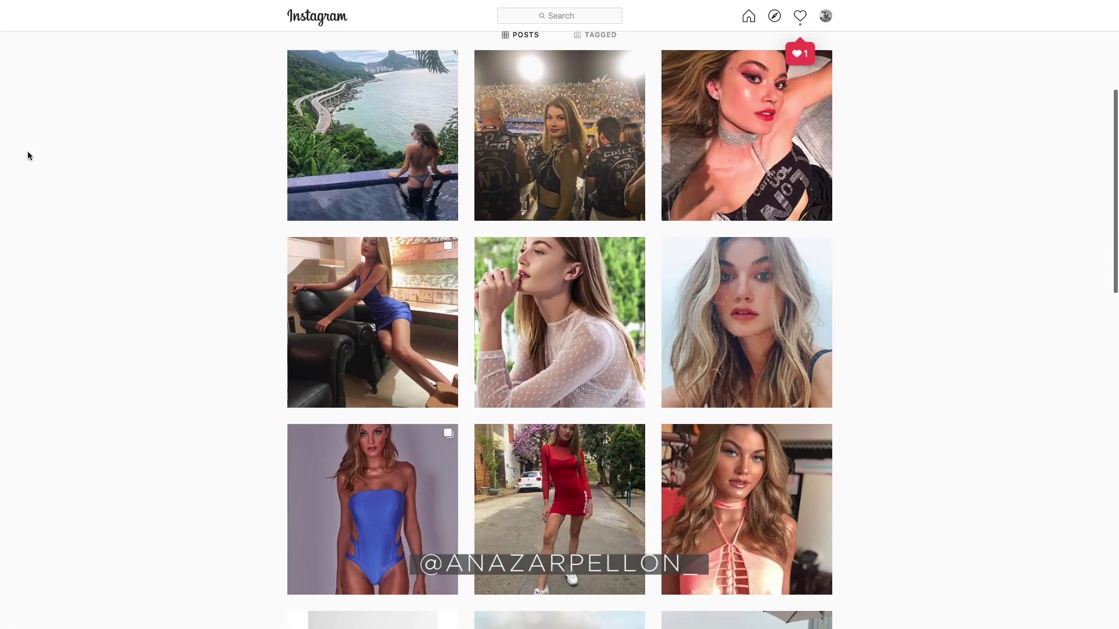
{"action": "scroll", "coordinate": [28, 155], "scroll_direction": "down", "scroll_amount": 5}
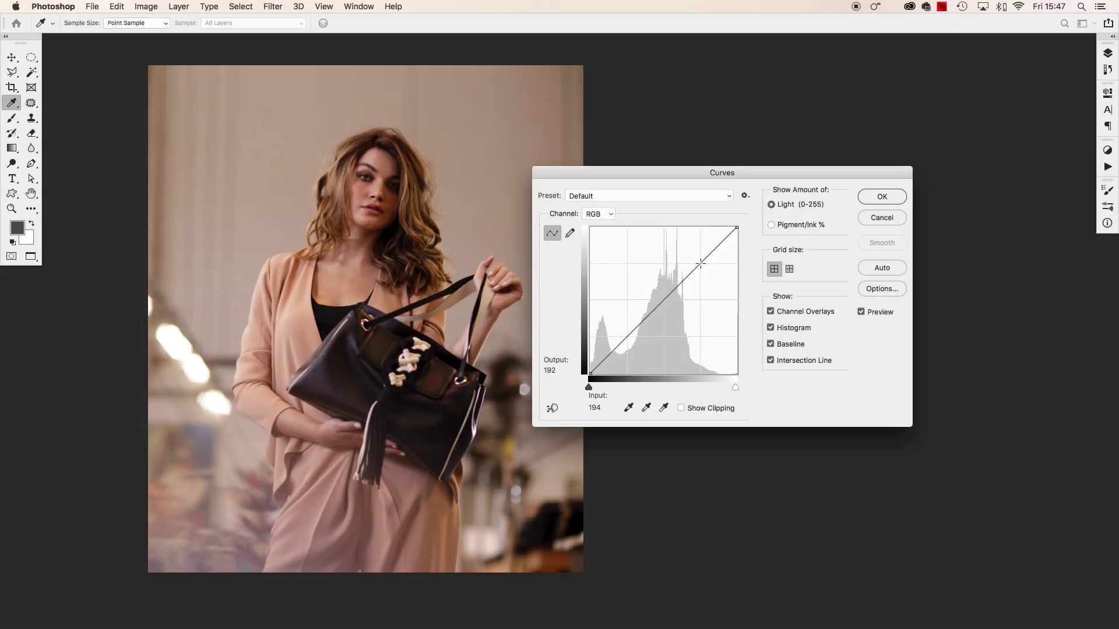
In Photoshop, shape the RGB curve: highlights input 190 to output 206, slightly darker shadows, black point output 9, and an anchored midpoint.
{"action": "left_click_drag", "start_coordinate": [700, 264], "coordinate": [699, 255]}
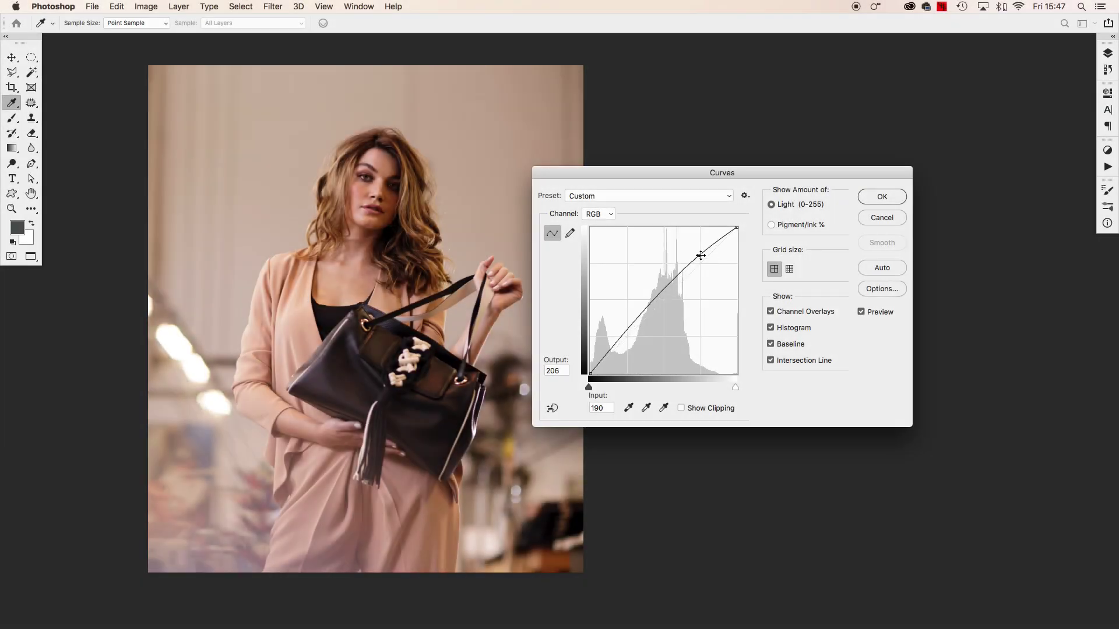
{"action": "left_click_drag", "start_coordinate": [627, 338], "coordinate": [627, 340]}
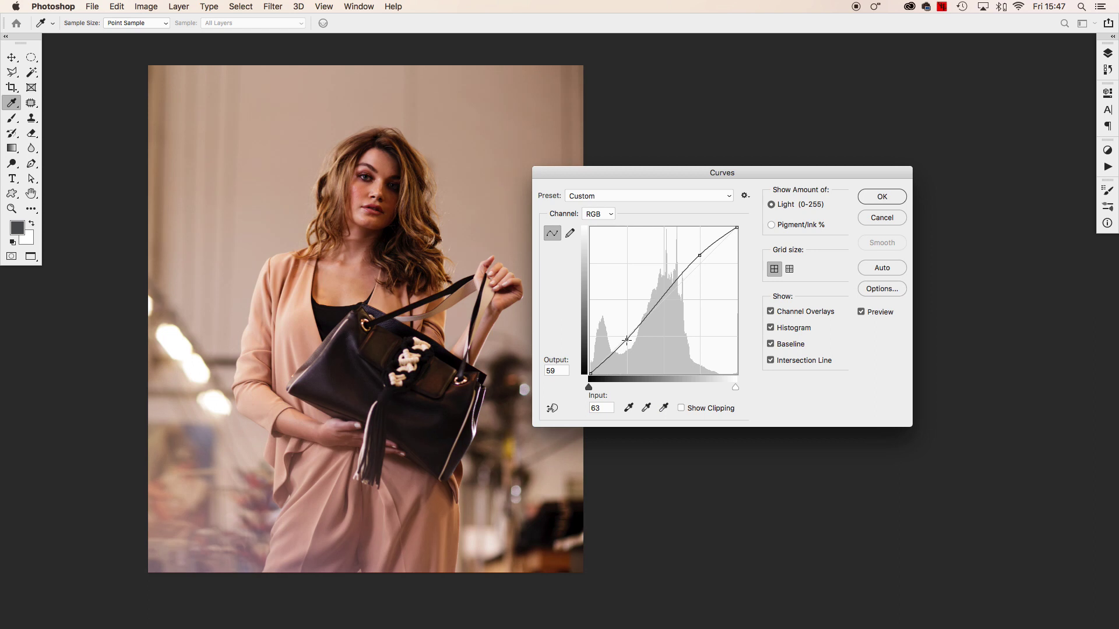
{"action": "left_click_drag", "start_coordinate": [590, 373], "coordinate": [590, 369]}
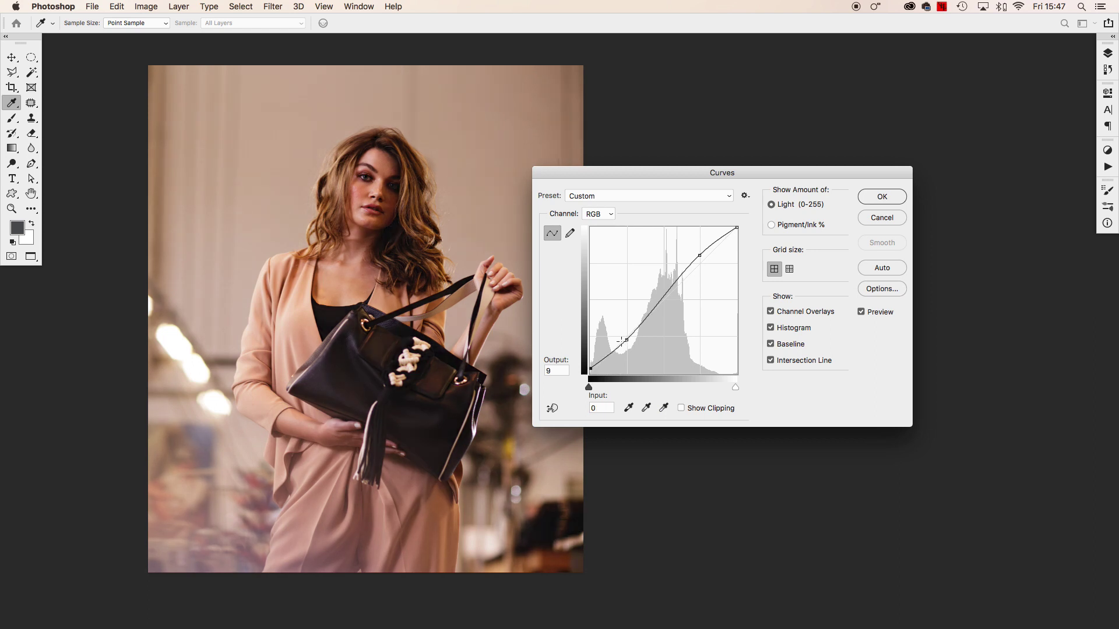
{"action": "left_click_drag", "start_coordinate": [661, 299], "coordinate": [661, 301]}
{"action": "left_click_drag", "start_coordinate": [625, 340], "coordinate": [624, 339]}
Lift the shadows of the red channel curve and anchor its midtones at input 122, output 124.
{"action": "left_click", "coordinate": [598, 214]}
{"action": "left_click", "coordinate": [600, 226]}
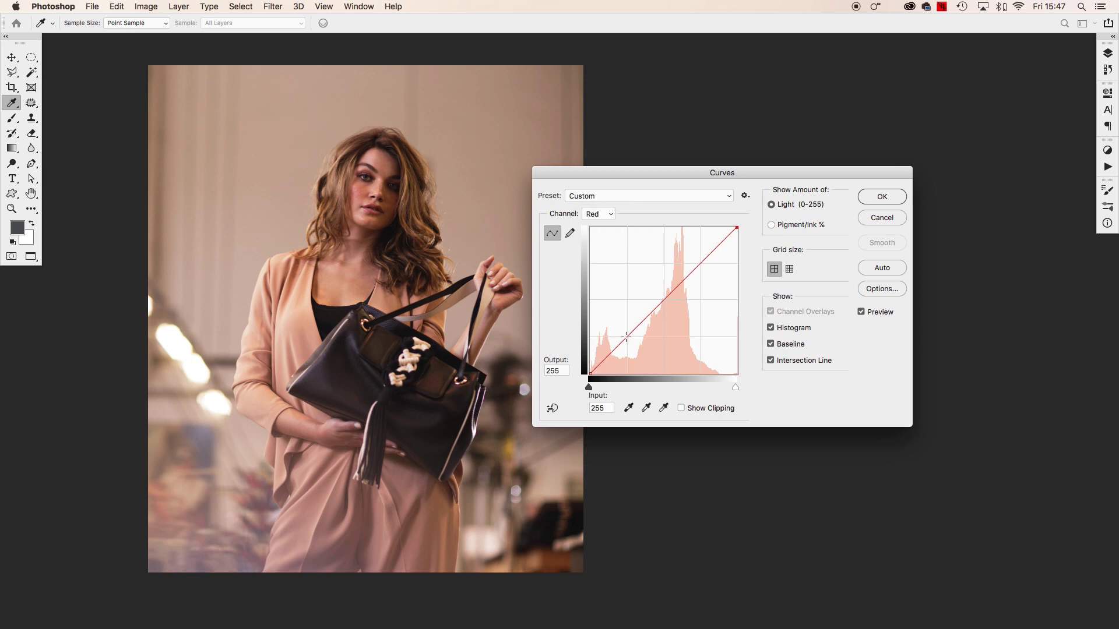
{"action": "left_click_drag", "start_coordinate": [626, 336], "coordinate": [623, 335]}
{"action": "left_click", "coordinate": [660, 303]}
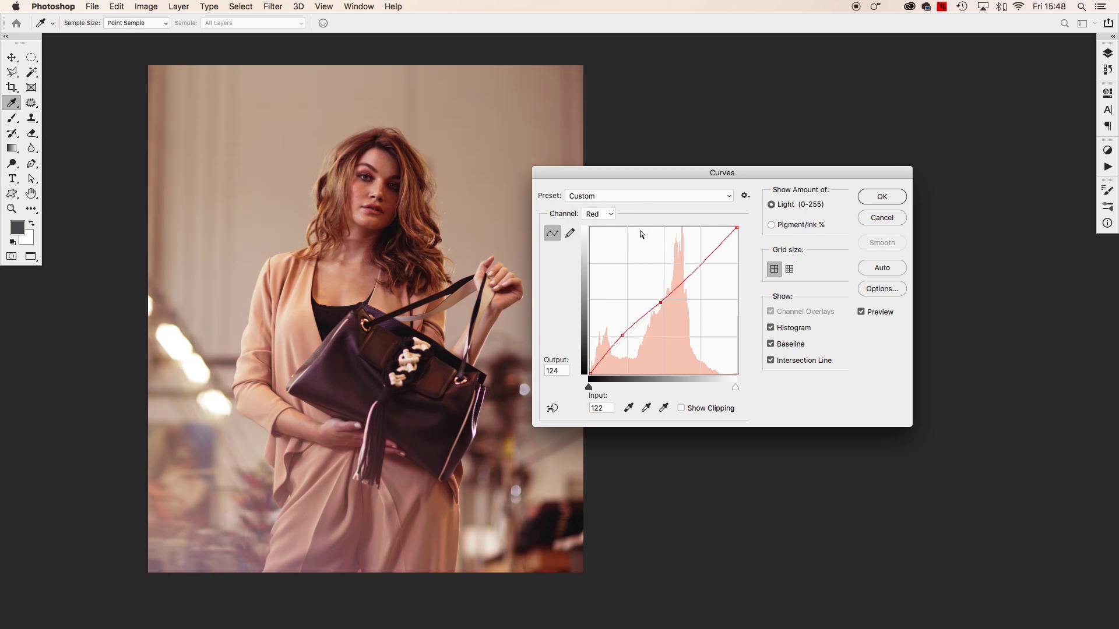
Adjust the shadow area of the green channel curve with a point in its lower quarter.
{"action": "left_click", "coordinate": [599, 214]}
{"action": "left_click", "coordinate": [601, 226]}
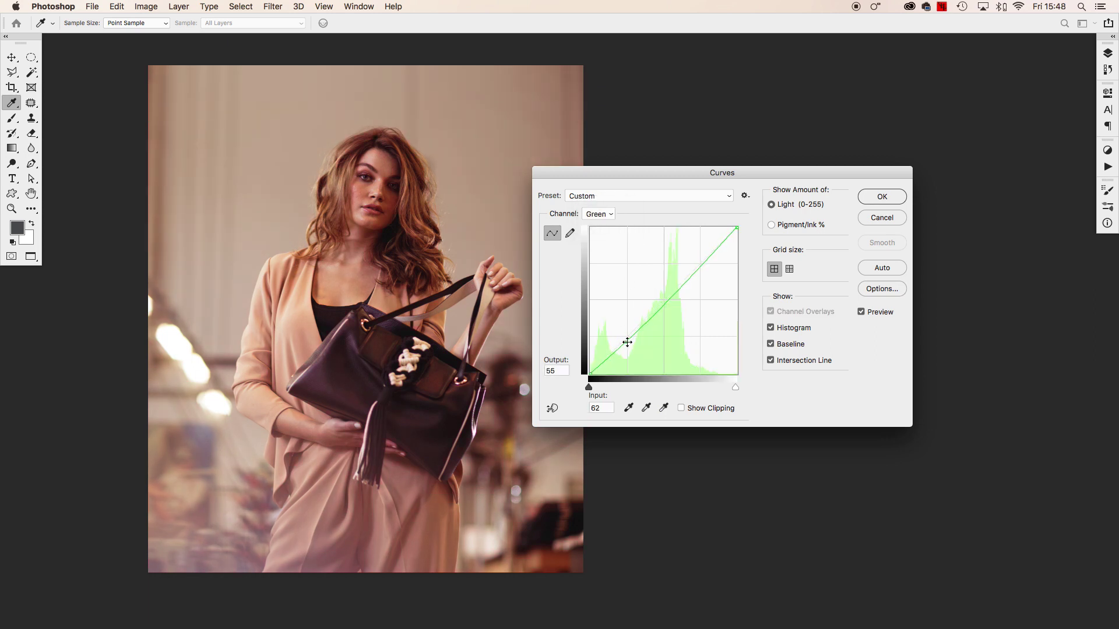
{"action": "left_click_drag", "start_coordinate": [624, 340], "coordinate": [623, 337]}
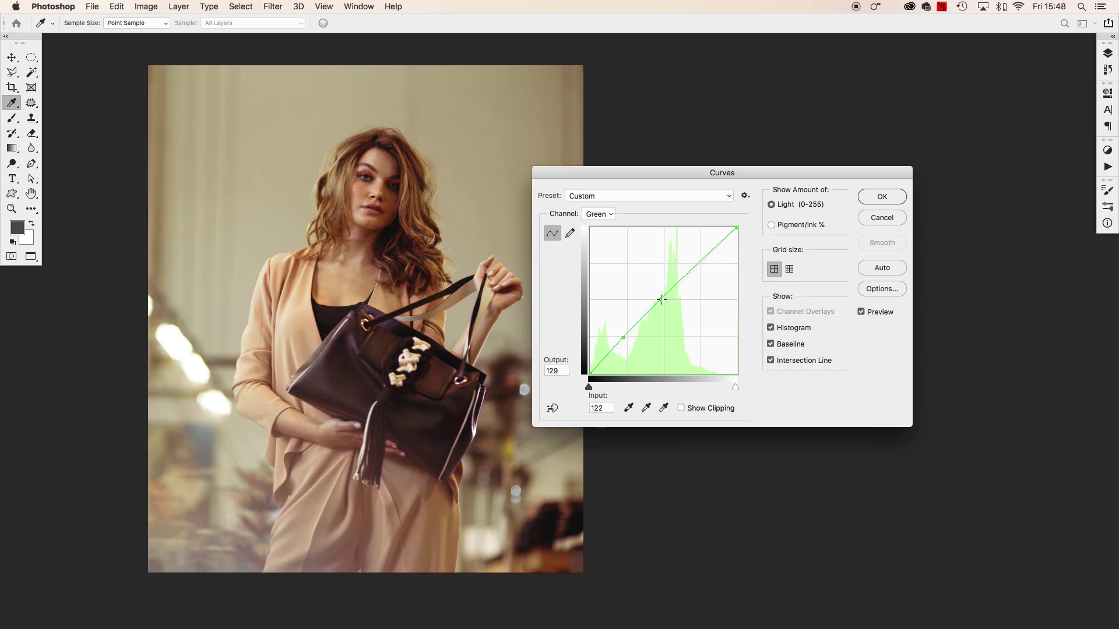
Lower the blue channel's white point to output 242 and adjust the lower part of its curve.
{"action": "left_click", "coordinate": [599, 214]}
{"action": "left_click", "coordinate": [600, 226]}
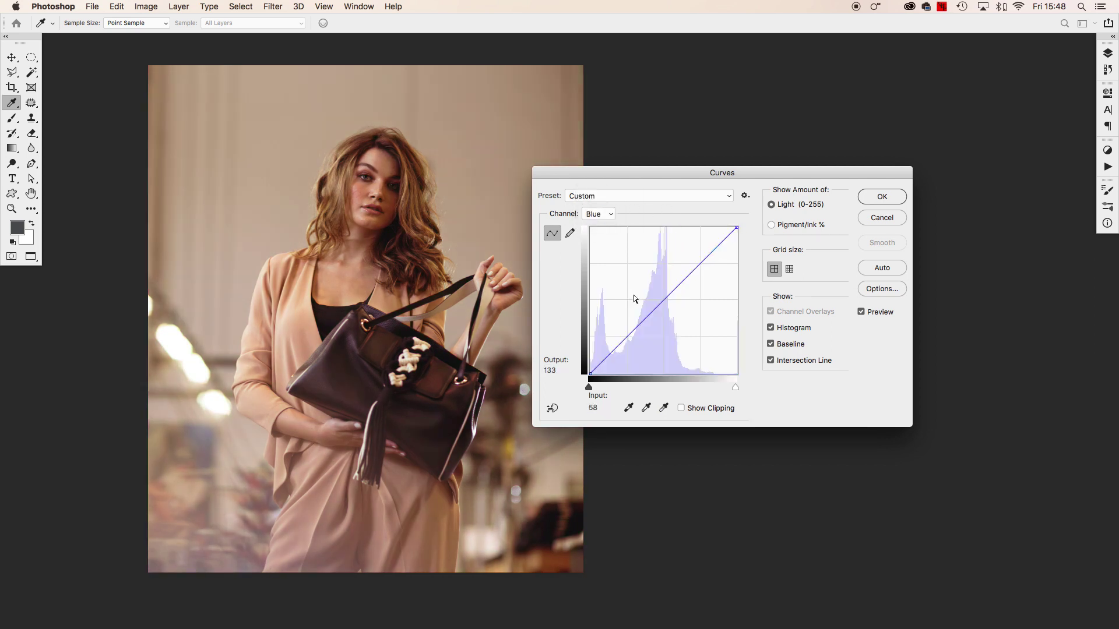
{"action": "left_click_drag", "start_coordinate": [735, 231], "coordinate": [743, 237]}
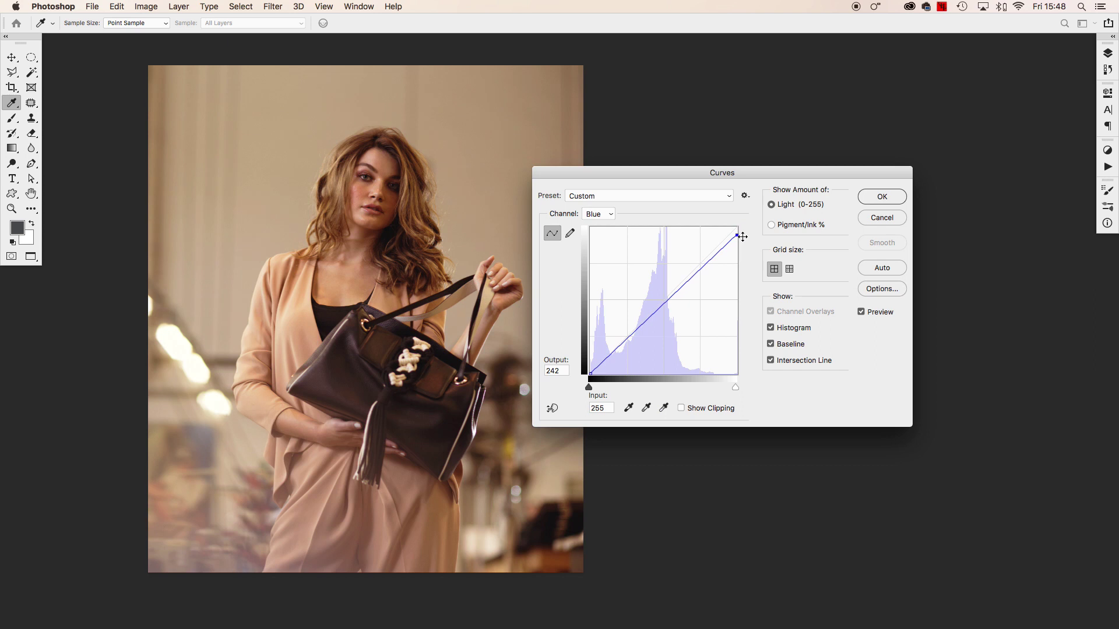
{"action": "left_click_drag", "start_coordinate": [614, 350], "coordinate": [645, 316]}
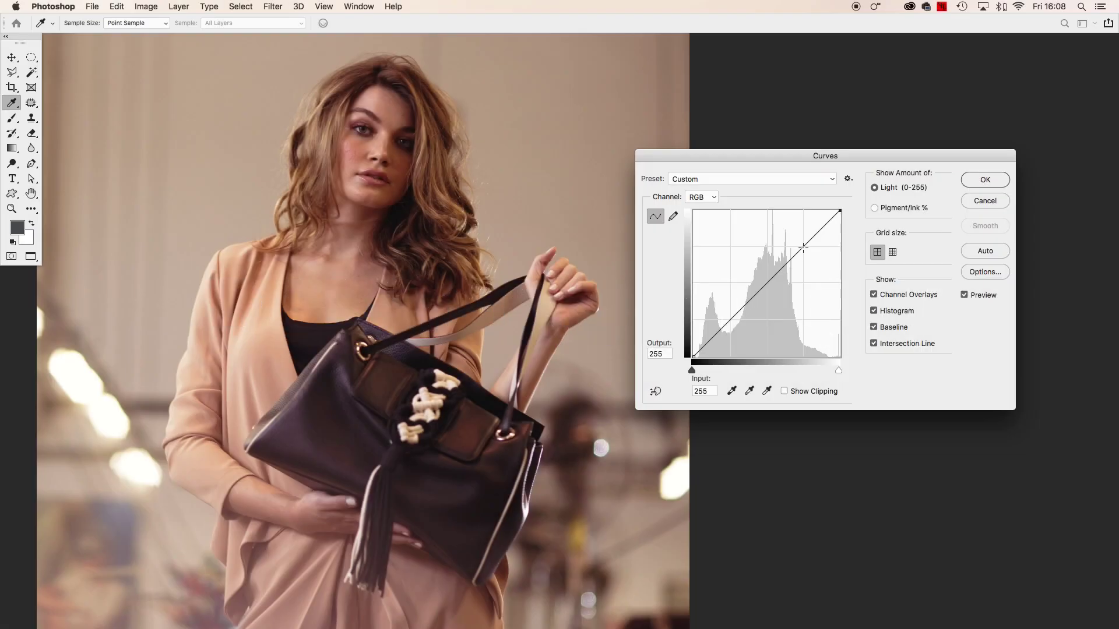
Anchor the RGB curve at highlights, midtones and shadows, and lift the shadow point to input 54, output 63.
{"action": "left_click", "coordinate": [804, 247]}
{"action": "left_click", "coordinate": [768, 284]}
{"action": "left_click", "coordinate": [730, 320]}
{"action": "left_click_drag", "start_coordinate": [730, 319], "coordinate": [729, 317]}
{"action": "left_click_drag", "start_coordinate": [803, 248], "coordinate": [806, 248]}
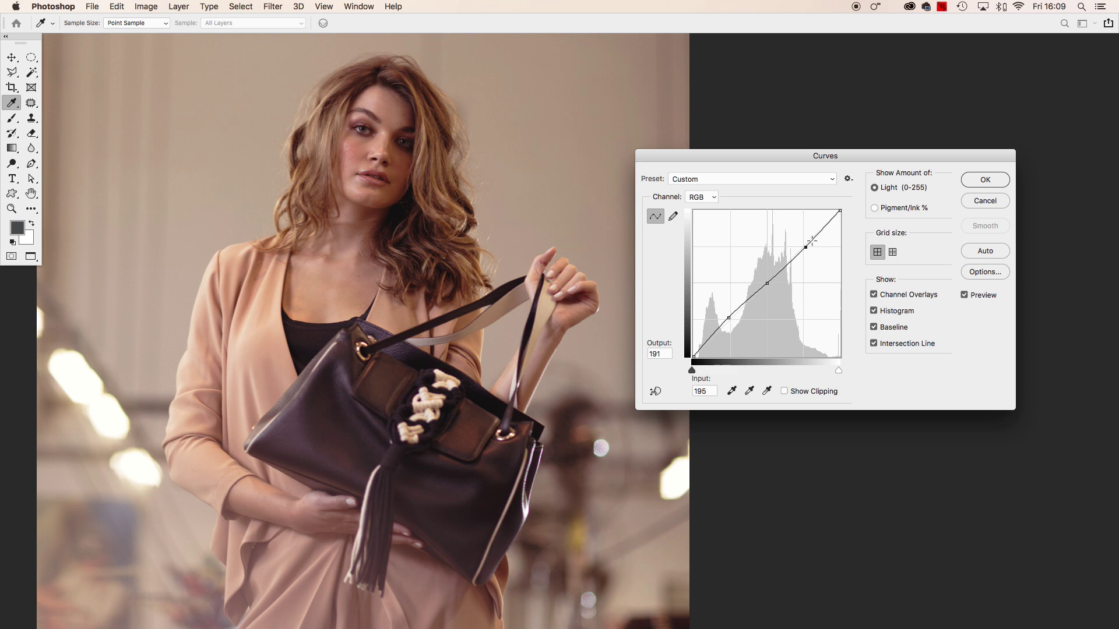
{"action": "left_click_drag", "start_coordinate": [806, 248], "coordinate": [805, 248]}
{"action": "left_click", "coordinate": [728, 318]}
{"action": "left_click_drag", "start_coordinate": [729, 318], "coordinate": [724, 321]}
Apply the Increase Contrast (RGB) preset and soften it, moving the top highlight point to input 228, output 244 and raising the shadow point.
{"action": "left_click", "coordinate": [746, 180]}
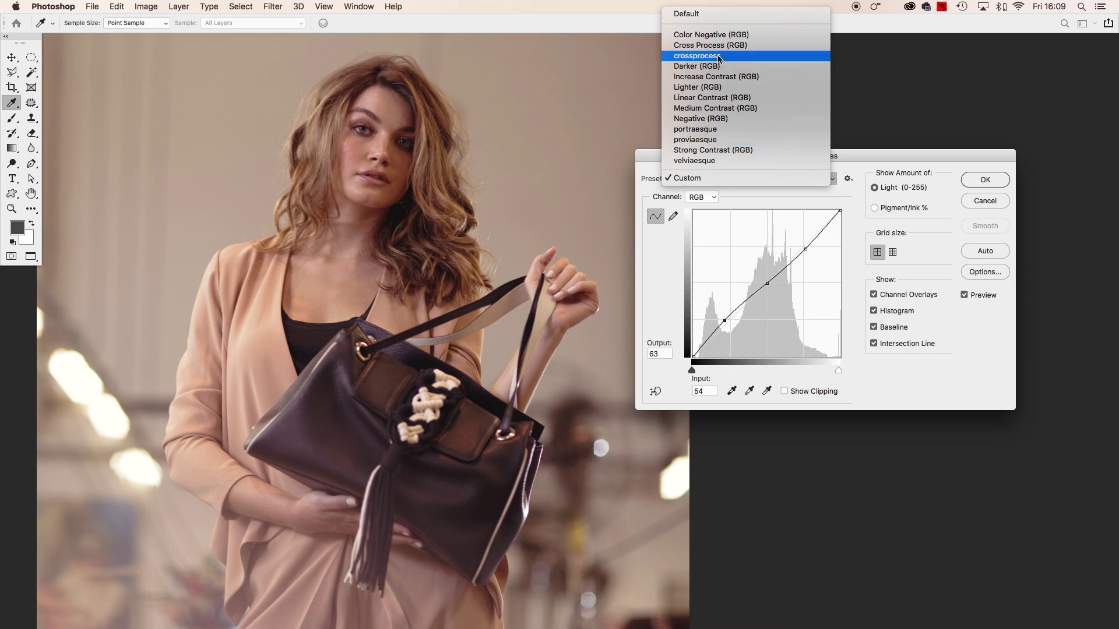
{"action": "left_click", "coordinate": [715, 77]}
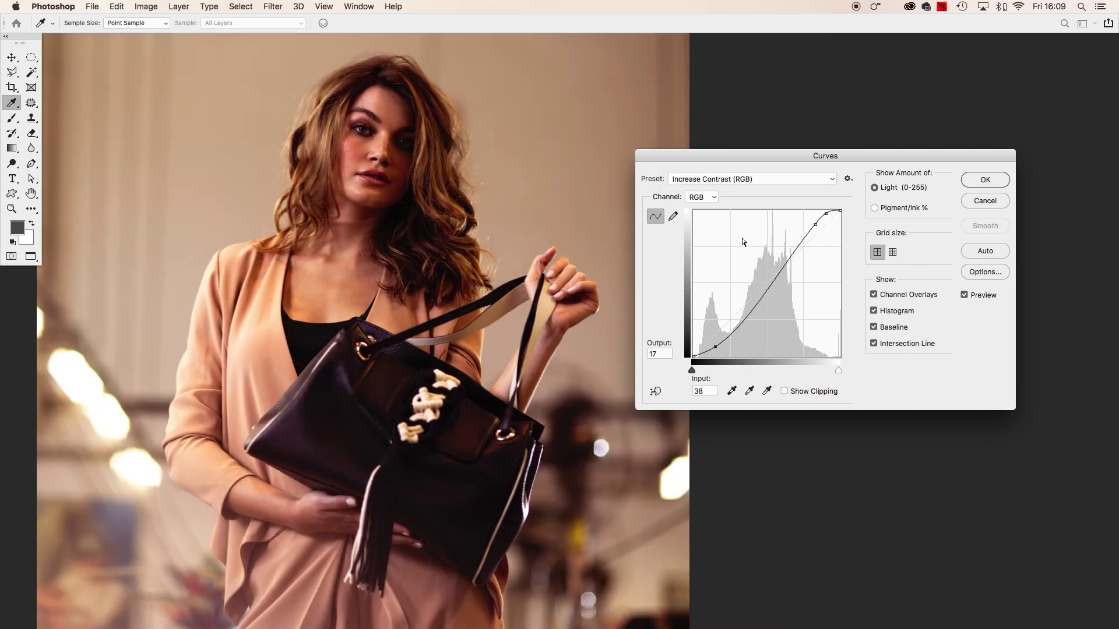
{"action": "left_click_drag", "start_coordinate": [816, 225], "coordinate": [806, 233]}
{"action": "left_click", "coordinate": [826, 216]}
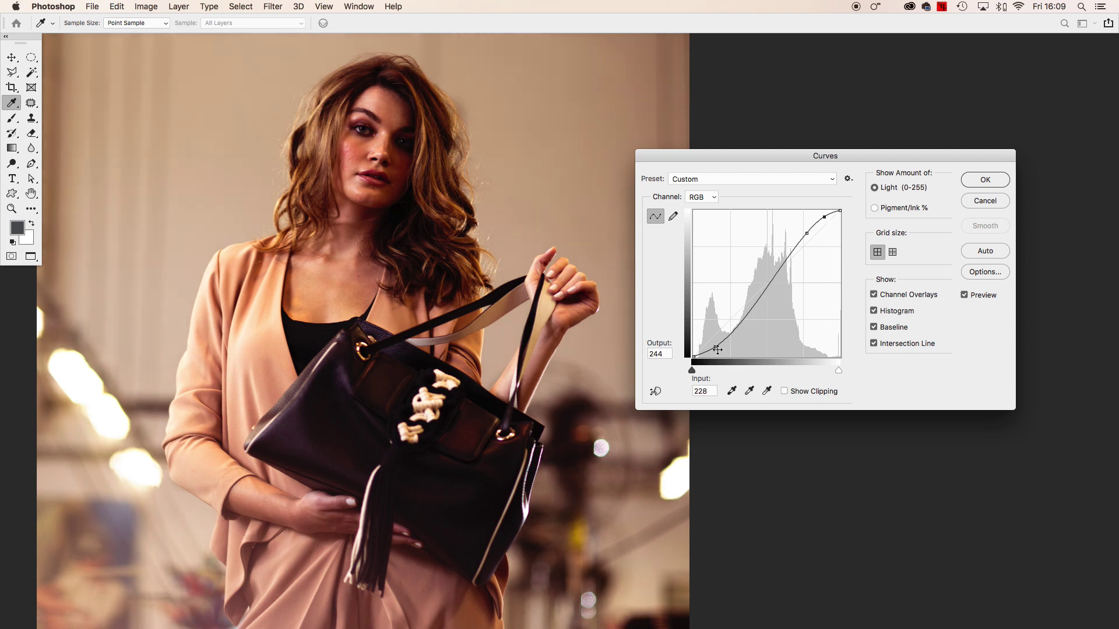
{"action": "left_click_drag", "start_coordinate": [717, 349], "coordinate": [716, 344]}
Reset all curve adjustments to the default.
{"action": "key", "text": "alt"}
{"action": "key", "text": "alt"}
{"action": "left_click", "coordinate": [984, 201], "text": "alt"}
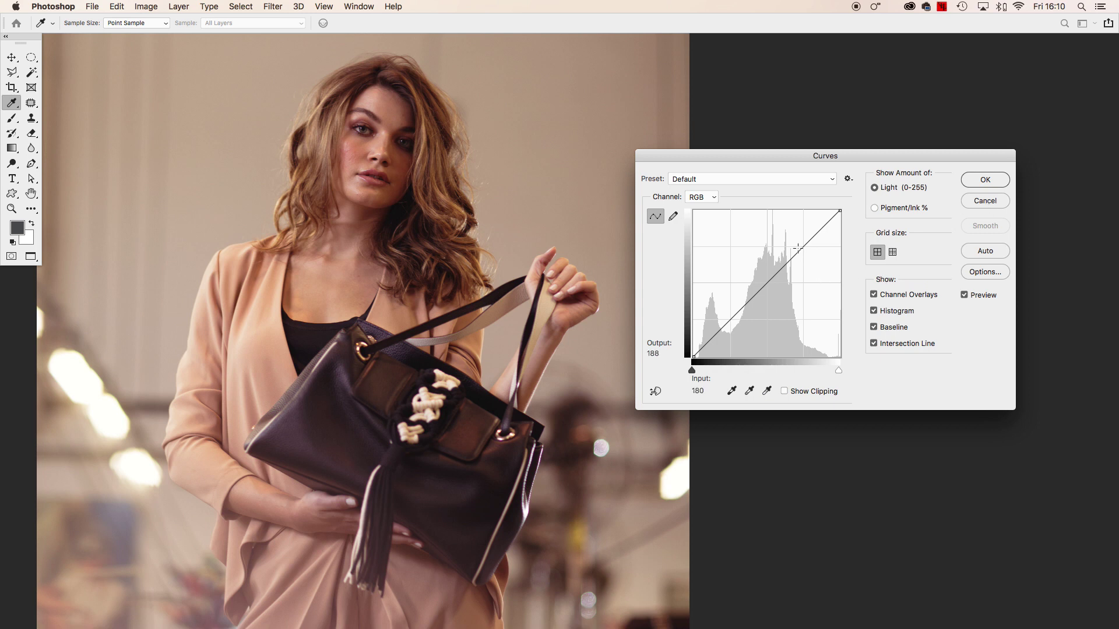
Go through the individual Red and Green channel curves in turn, ending on the Blue channel.
{"action": "left_click", "coordinate": [704, 200]}
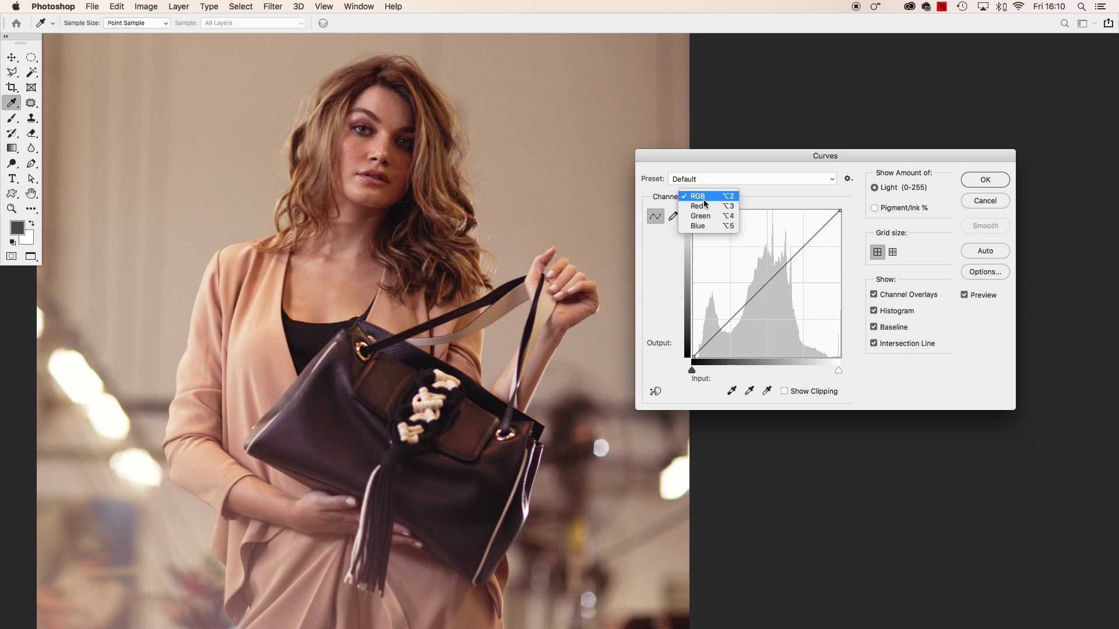
{"action": "left_click", "coordinate": [703, 199]}
{"action": "left_click", "coordinate": [702, 198]}
{"action": "left_click", "coordinate": [701, 206]}
{"action": "left_click", "coordinate": [701, 201]}
{"action": "left_click", "coordinate": [702, 207]}
{"action": "left_click", "coordinate": [701, 201]}
{"action": "left_click", "coordinate": [702, 206]}
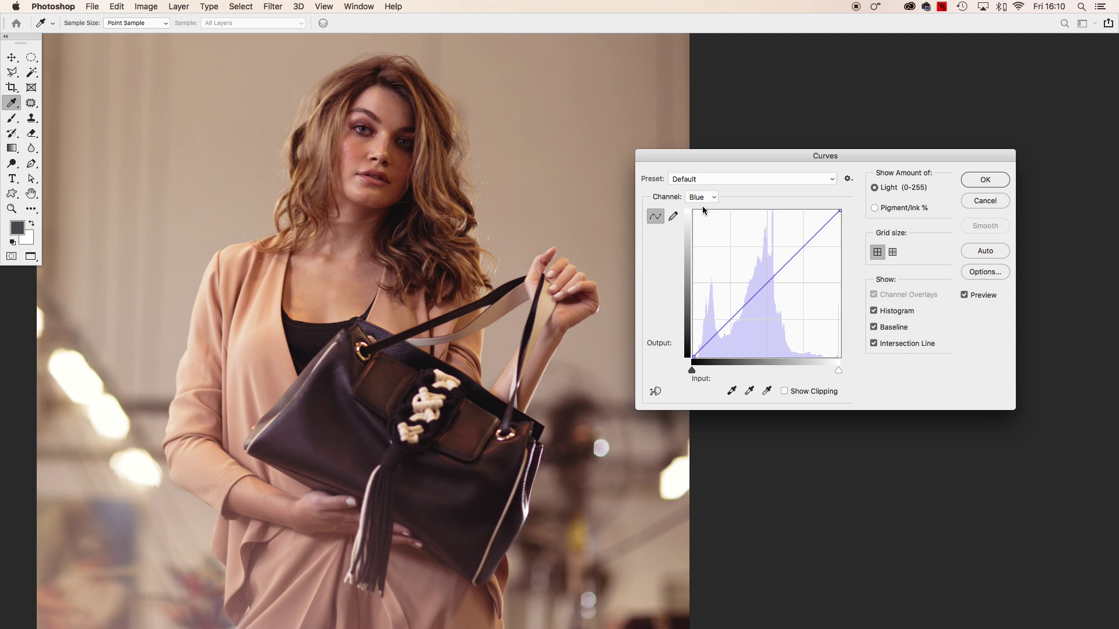
Raise the blue curve's highlights to output 200 at input 186, and anchor its shadows and its midtones at input 126, output 128.
{"action": "left_click_drag", "start_coordinate": [801, 247], "coordinate": [801, 242]}
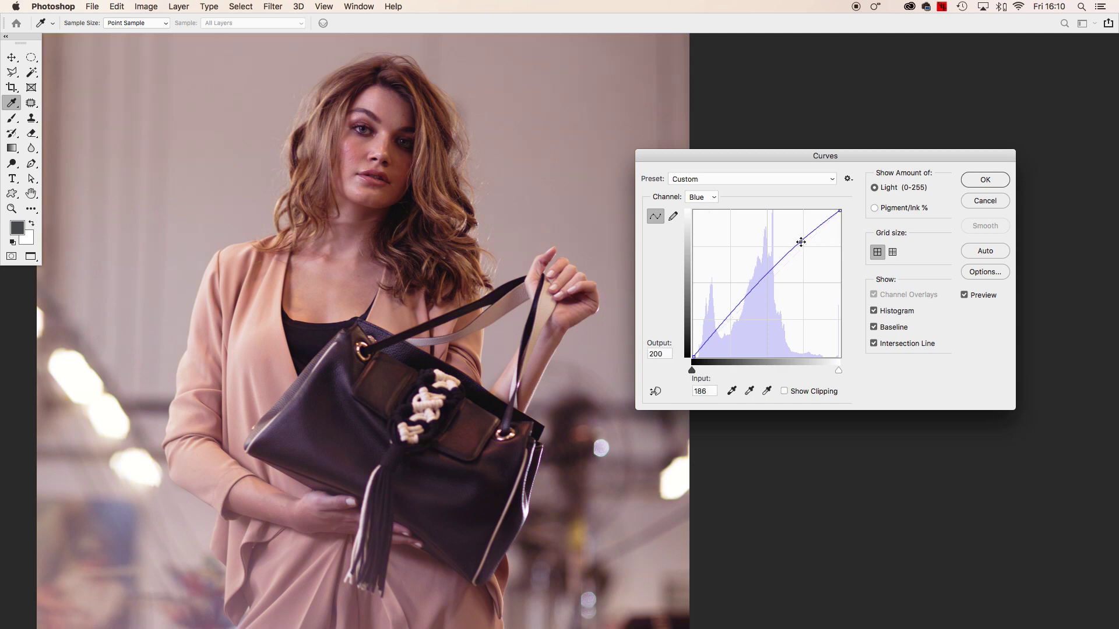
{"action": "left_click", "coordinate": [729, 318]}
{"action": "left_click", "coordinate": [766, 283]}
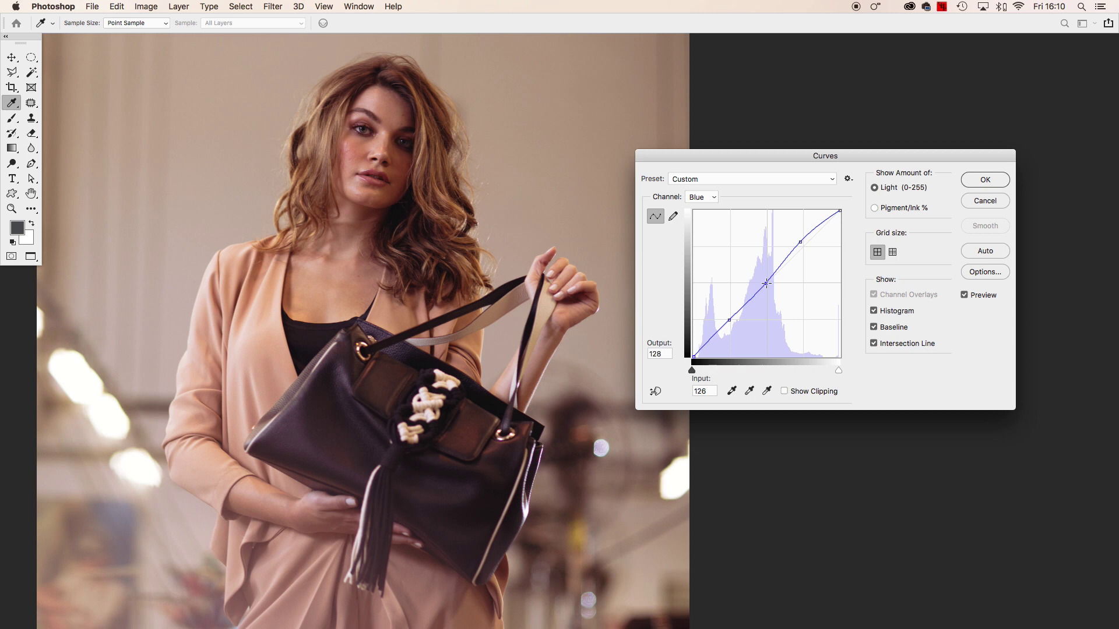
Anchor the red curve's shadows at about input 63, output 65 and its midtones, and raise its black point slightly.
{"action": "left_click", "coordinate": [706, 197]}
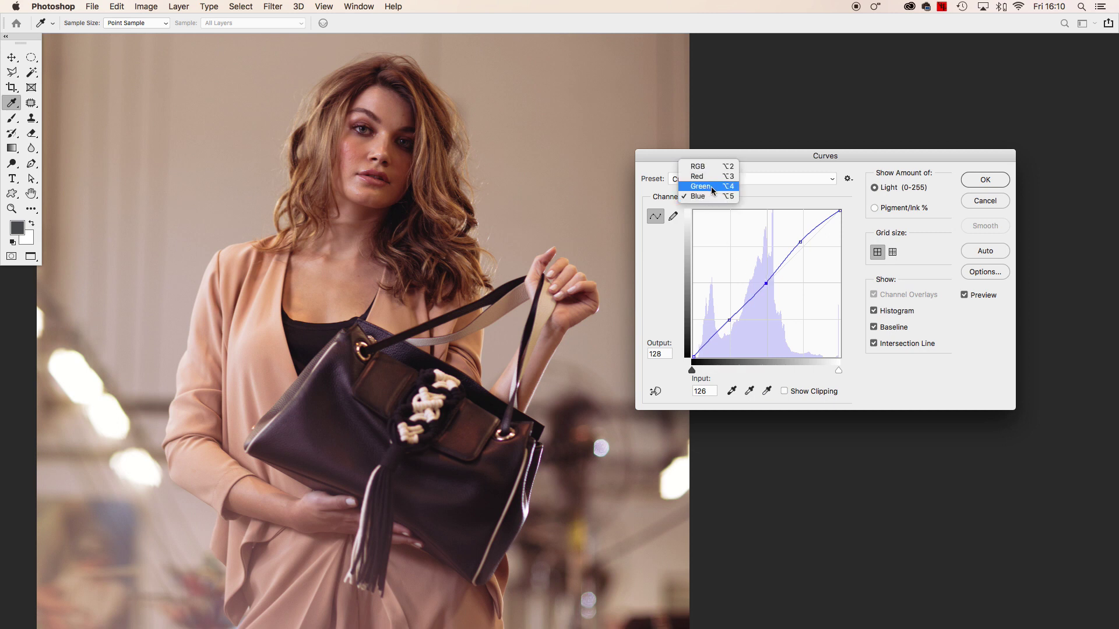
{"action": "left_click", "coordinate": [716, 177]}
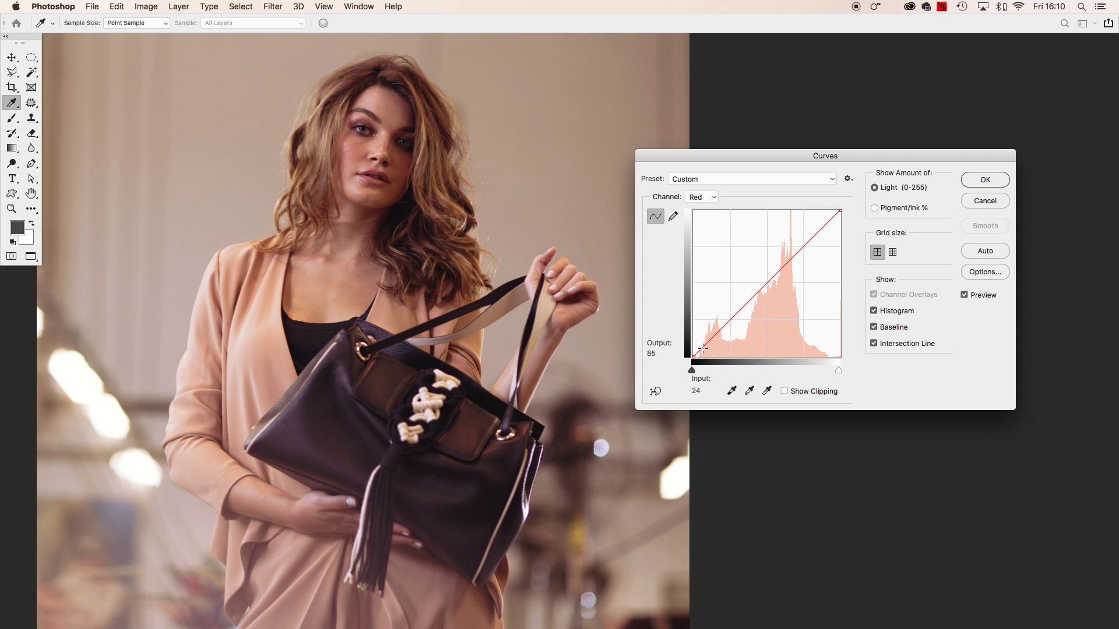
{"action": "left_click", "coordinate": [730, 320]}
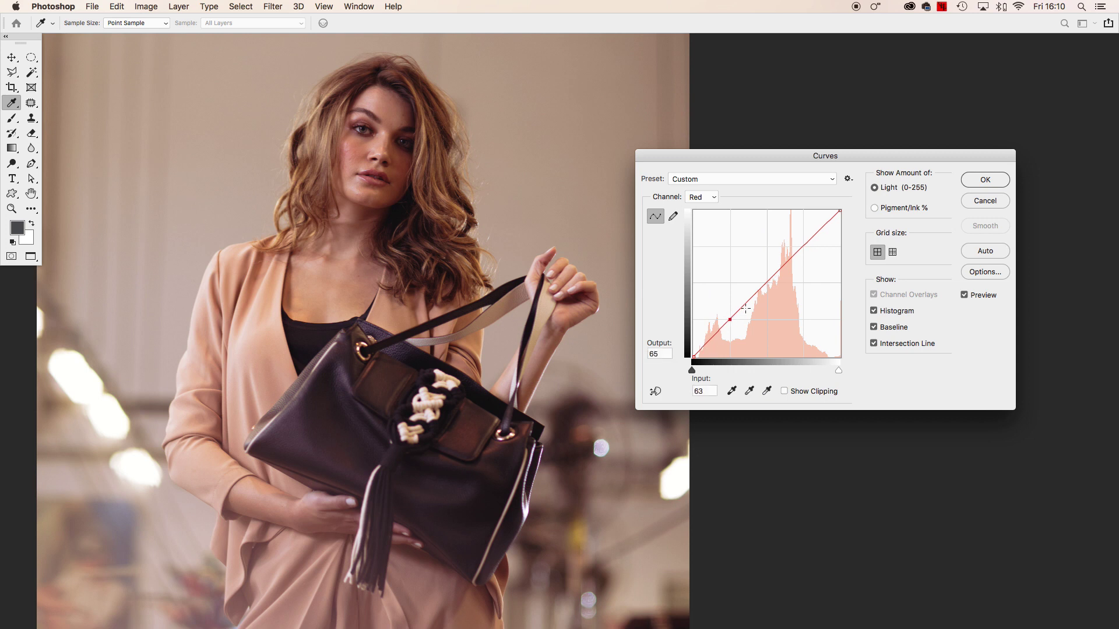
{"action": "left_click", "coordinate": [767, 283]}
{"action": "left_click_drag", "start_coordinate": [693, 354], "coordinate": [693, 353]}
{"action": "left_click_drag", "start_coordinate": [732, 320], "coordinate": [730, 320]}
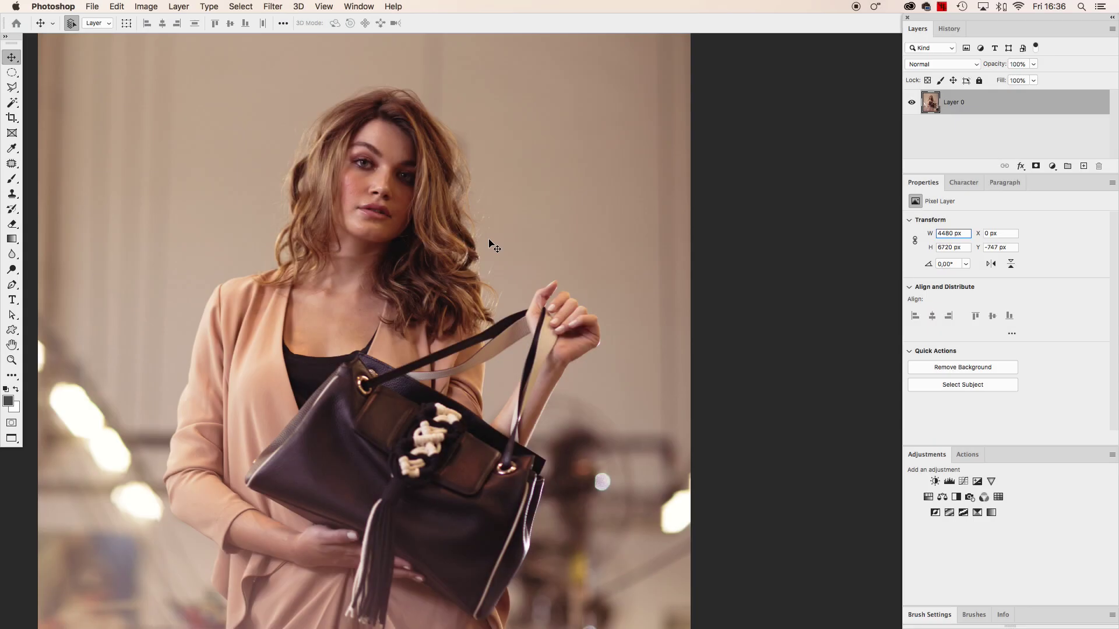
Start a Curves adjustment on Layer 0, lifting RGB highlights at input 177 to output 188 and anchoring shadows at input 53, output 52.
{"action": "key", "text": "super+m"}
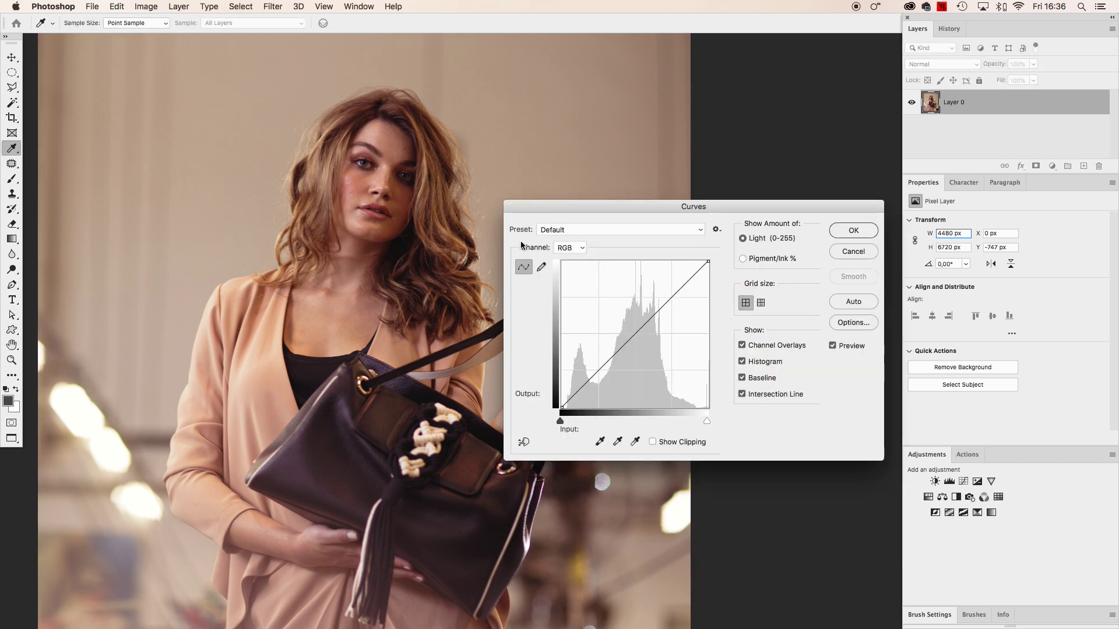
{"action": "left_click_drag", "start_coordinate": [664, 305], "coordinate": [664, 299]}
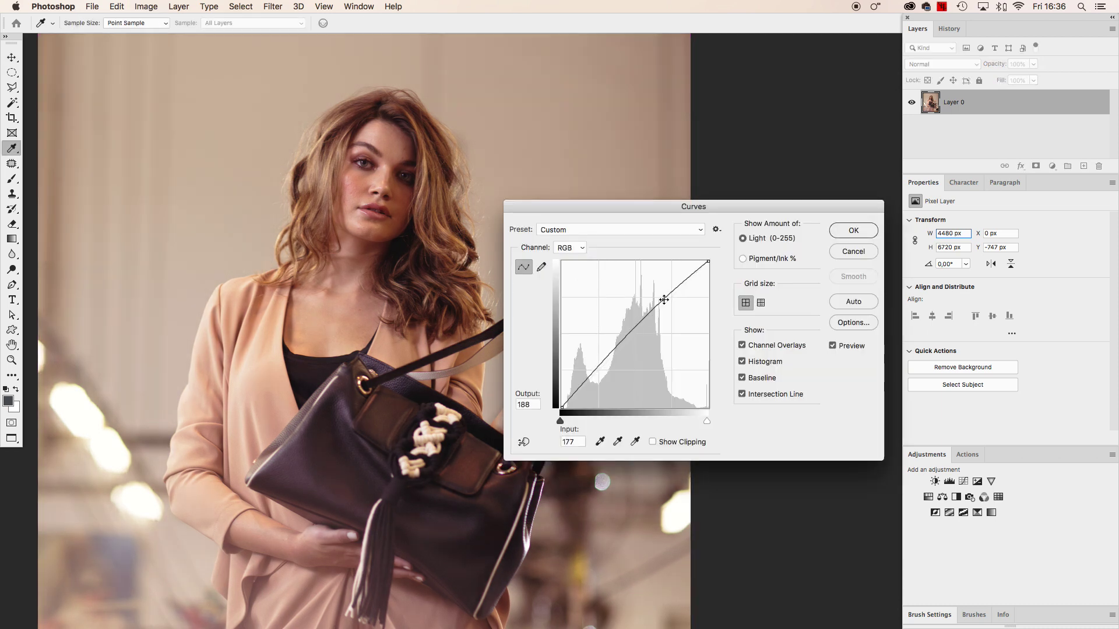
{"action": "left_click", "coordinate": [592, 378]}
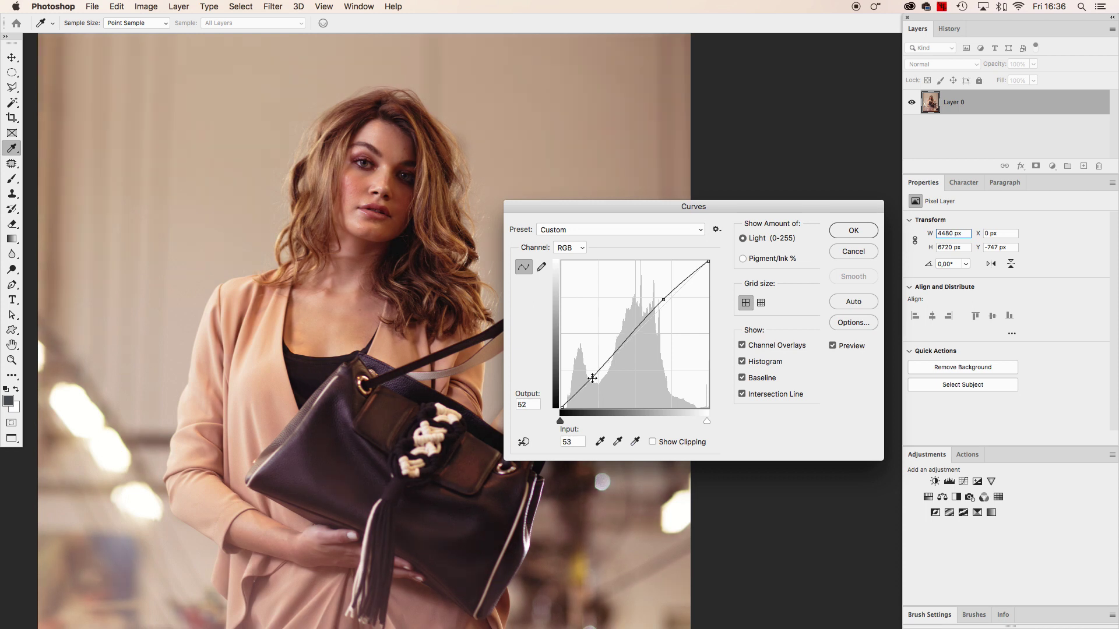
Nudge the black point of the red channel curve.
{"action": "left_click", "coordinate": [570, 248]}
{"action": "left_click", "coordinate": [575, 259]}
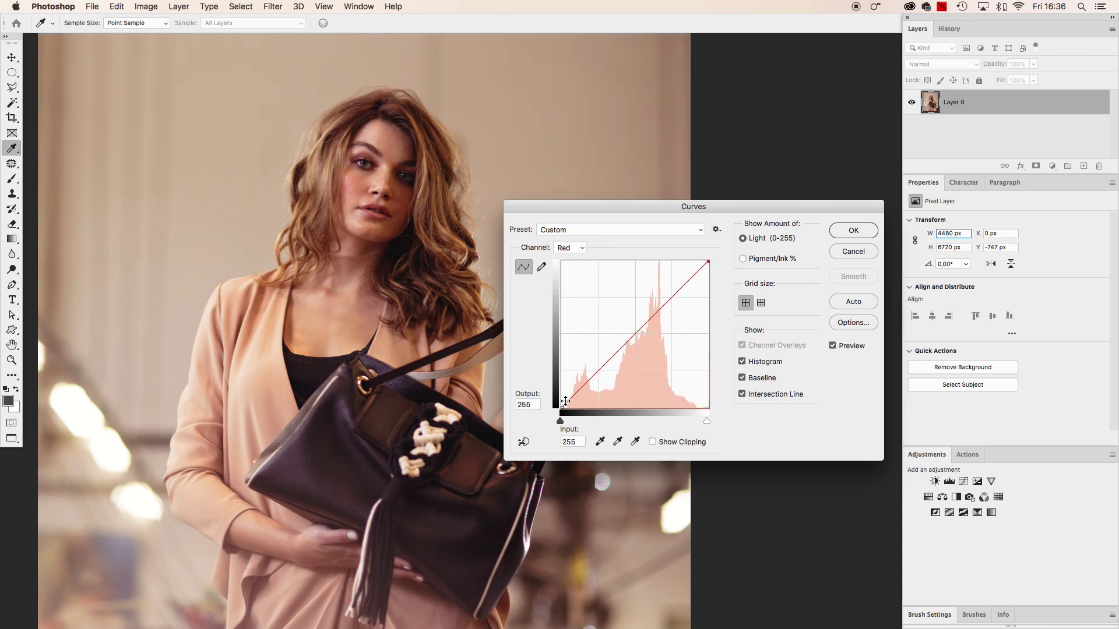
{"action": "left_click_drag", "start_coordinate": [560, 408], "coordinate": [561, 407]}
Raise the blue channel's black point to output 13 and lower its white point to output 247.
{"action": "left_click", "coordinate": [568, 252]}
{"action": "left_click", "coordinate": [567, 266]}
{"action": "left_click_drag", "start_coordinate": [561, 409], "coordinate": [561, 400]}
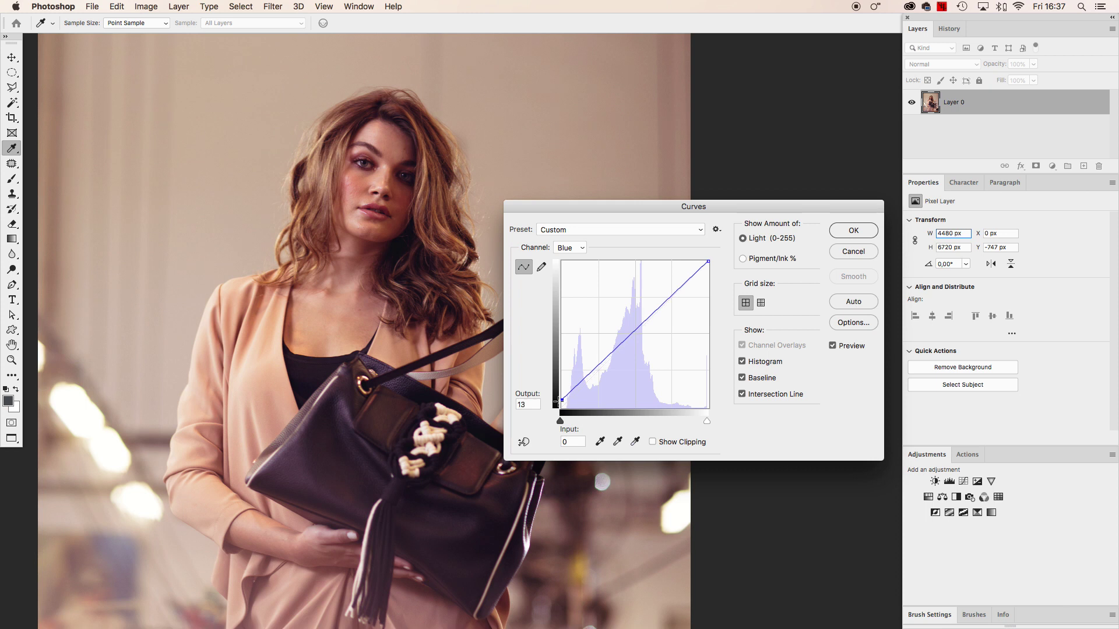
{"action": "left_click", "coordinate": [708, 262]}
{"action": "left_click_drag", "start_coordinate": [708, 262], "coordinate": [714, 266]}
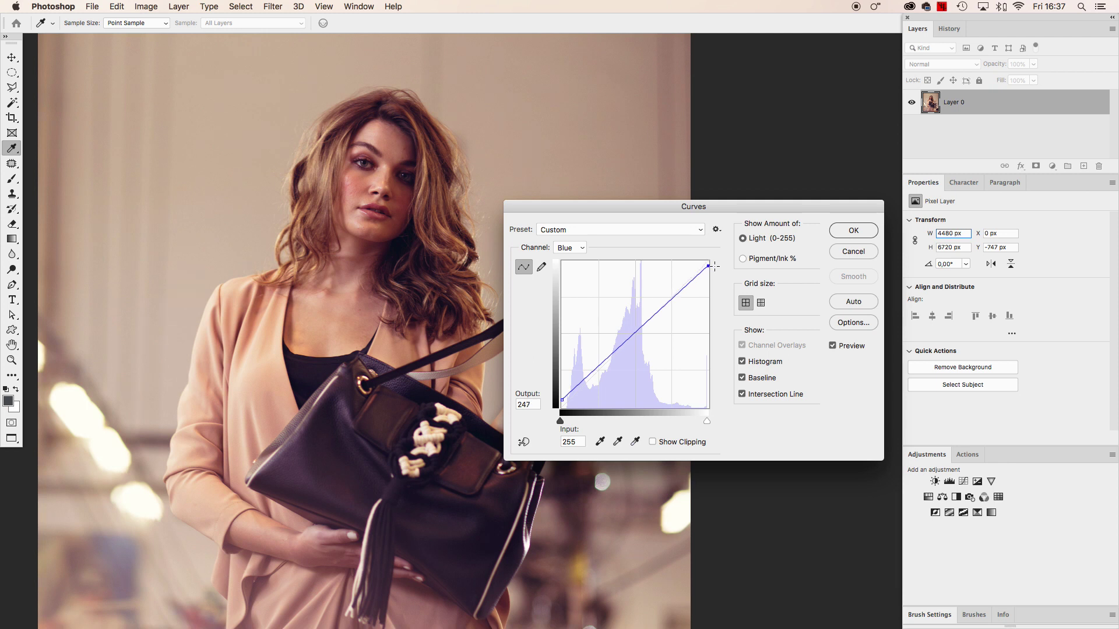
Anchor the green curve's highlights at input 189, output 190 and raise its midtones slightly.
{"action": "left_click", "coordinate": [584, 248]}
{"action": "left_click", "coordinate": [591, 239]}
{"action": "left_click_drag", "start_coordinate": [670, 296], "coordinate": [670, 299]}
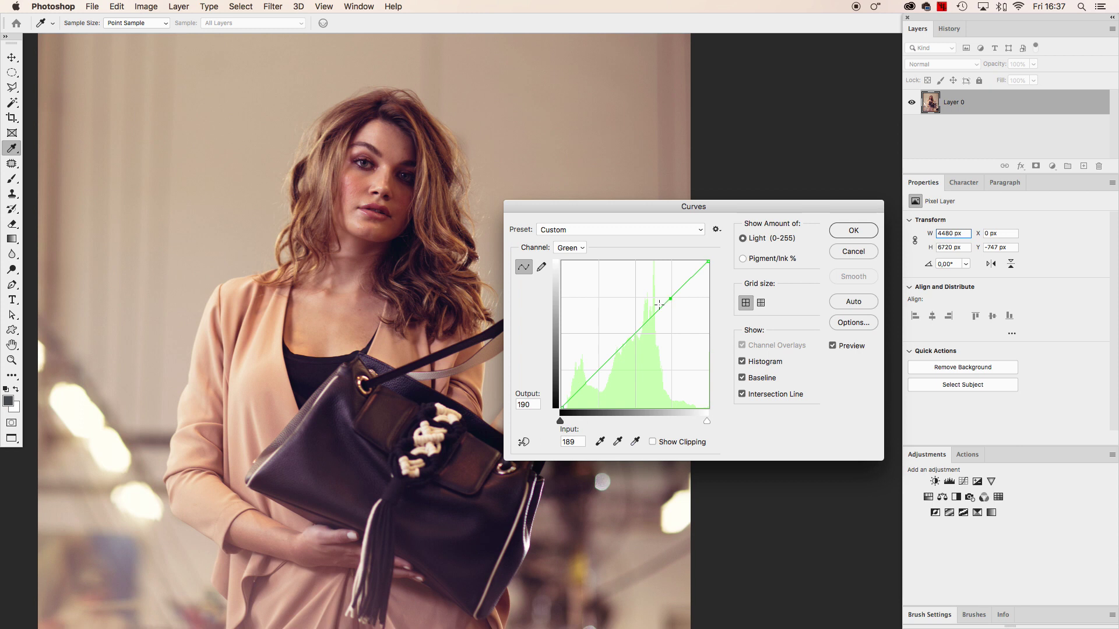
{"action": "left_click", "coordinate": [635, 336]}
{"action": "left_click_drag", "start_coordinate": [635, 336], "coordinate": [635, 333]}
Anchor the red curve's shadows at about input 41, output 40 and its highlights, and lower its white point to output 247.
{"action": "left_click", "coordinate": [568, 248]}
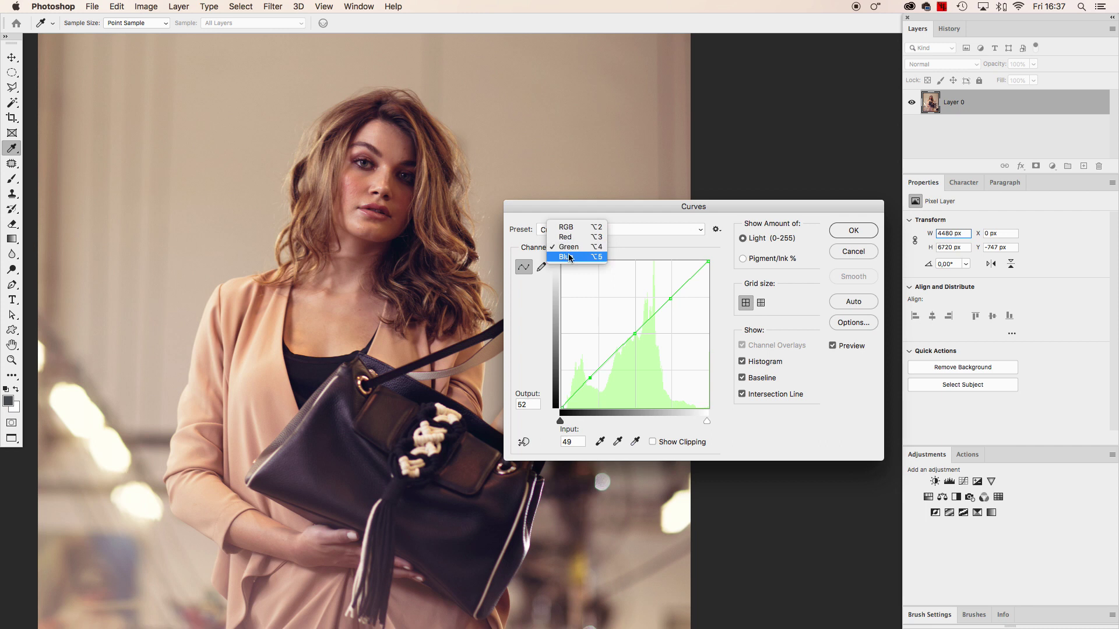
{"action": "left_click", "coordinate": [569, 254]}
{"action": "left_click", "coordinate": [573, 247]}
{"action": "left_click", "coordinate": [574, 229]}
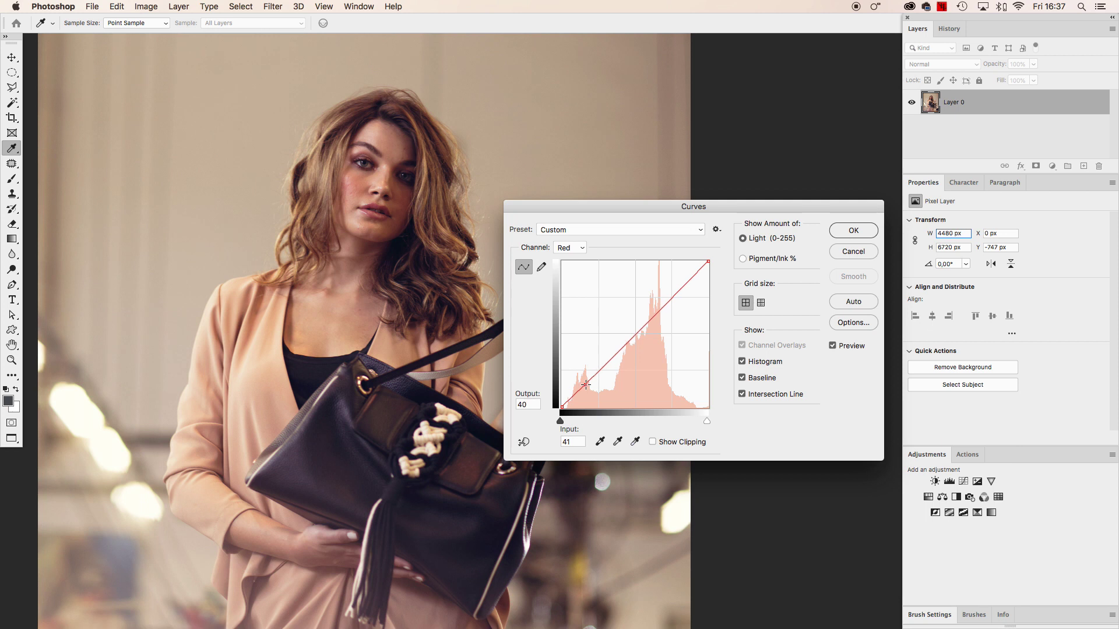
{"action": "left_click", "coordinate": [586, 384]}
{"action": "left_click", "coordinate": [671, 298]}
{"action": "left_click_drag", "start_coordinate": [671, 297], "coordinate": [672, 296]}
{"action": "left_click_drag", "start_coordinate": [672, 295], "coordinate": [671, 298]}
{"action": "left_click_drag", "start_coordinate": [709, 262], "coordinate": [711, 266]}
{"action": "left_click_drag", "start_coordinate": [594, 214], "coordinate": [567, 162]}
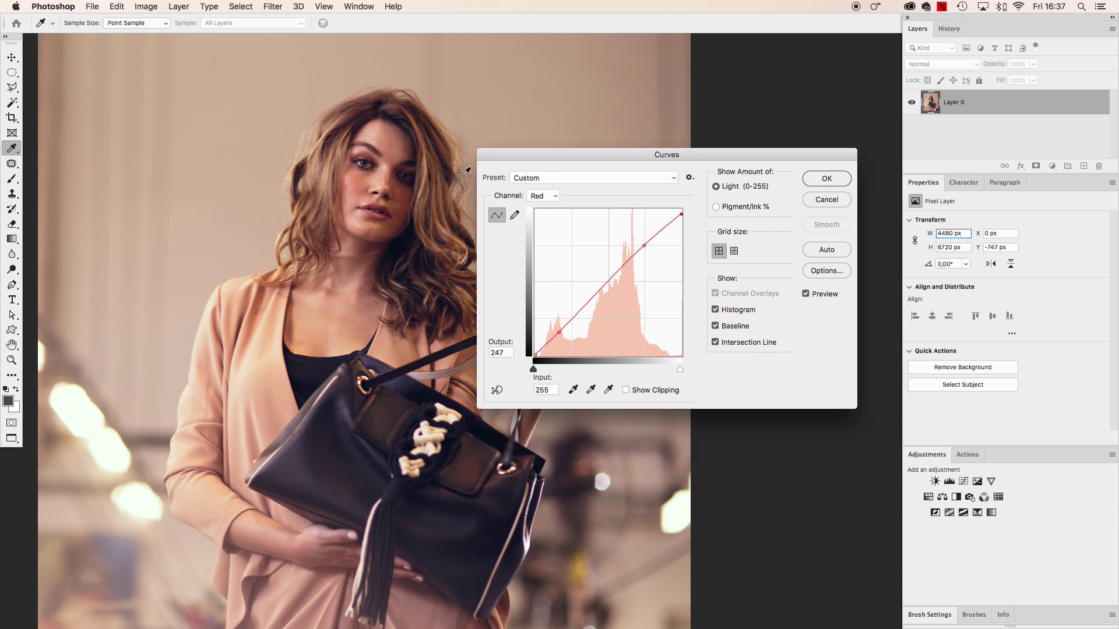
Save the curve settings as a preset named TESTE, replacing the existing file, and apply the curves to the layer.
{"action": "left_click", "coordinate": [689, 178]}
{"action": "left_click", "coordinate": [698, 184]}
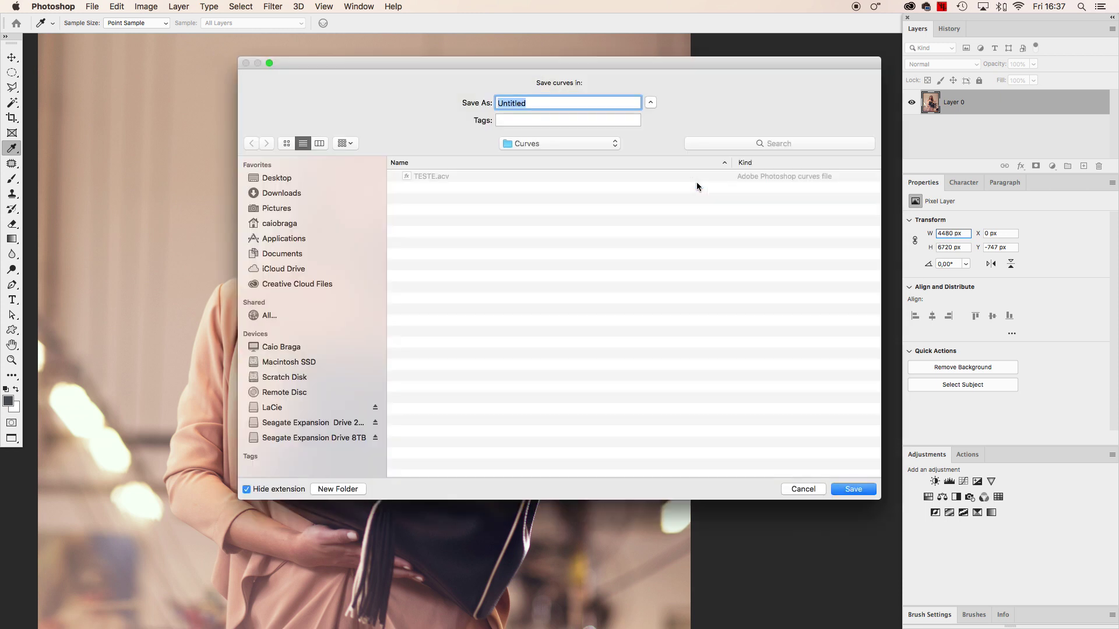
{"action": "type", "text": "TESTE"}
{"action": "left_click", "coordinate": [851, 491]}
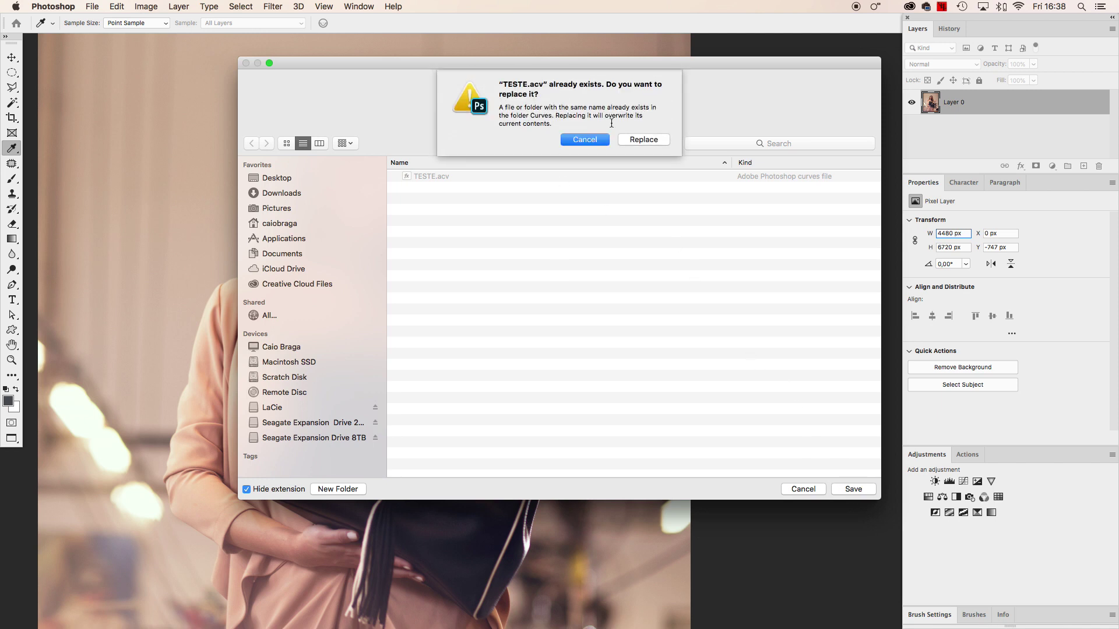
{"action": "left_click", "coordinate": [651, 141]}
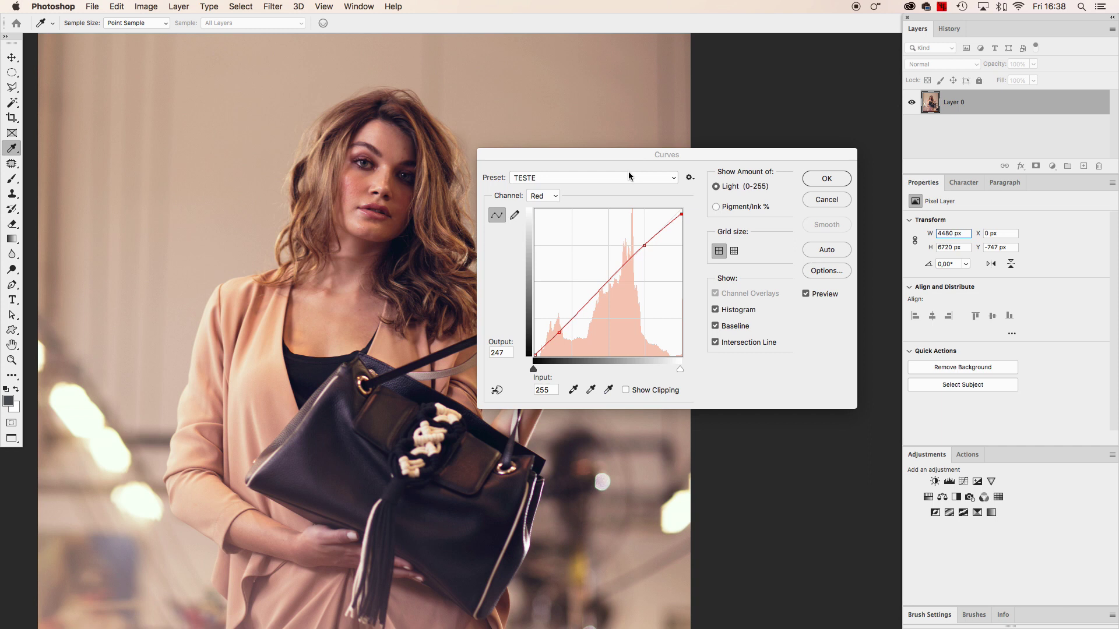
{"action": "left_click", "coordinate": [827, 179]}
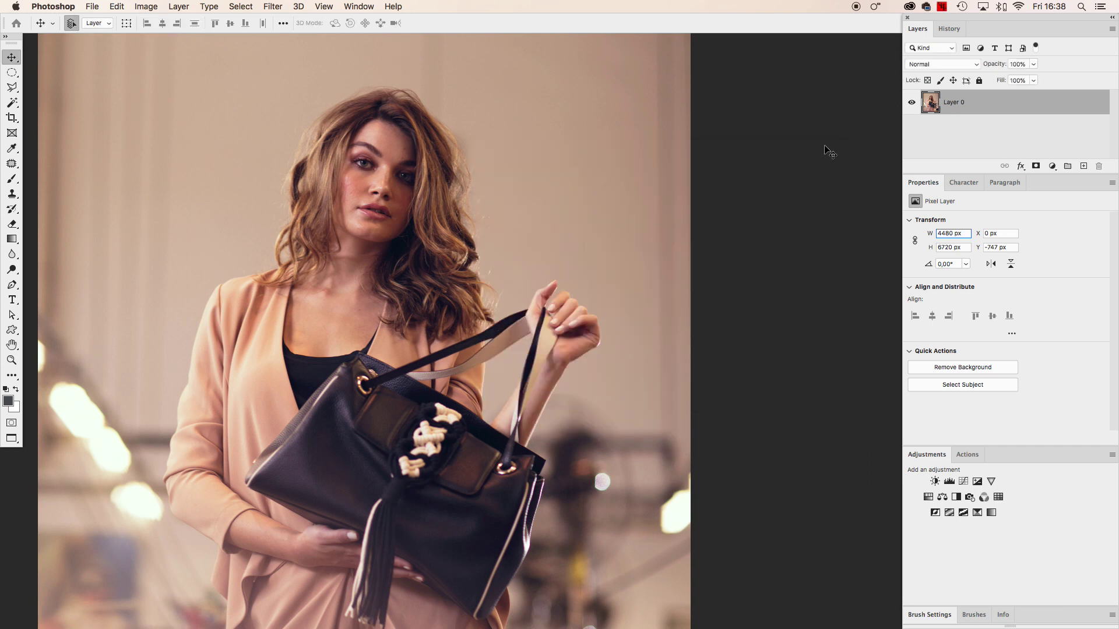
Undo the curves applied directly to the layer and add a Curves adjustment layer that uses the TESTE preset.
{"action": "key", "text": "v"}
{"action": "key", "text": "super+z"}
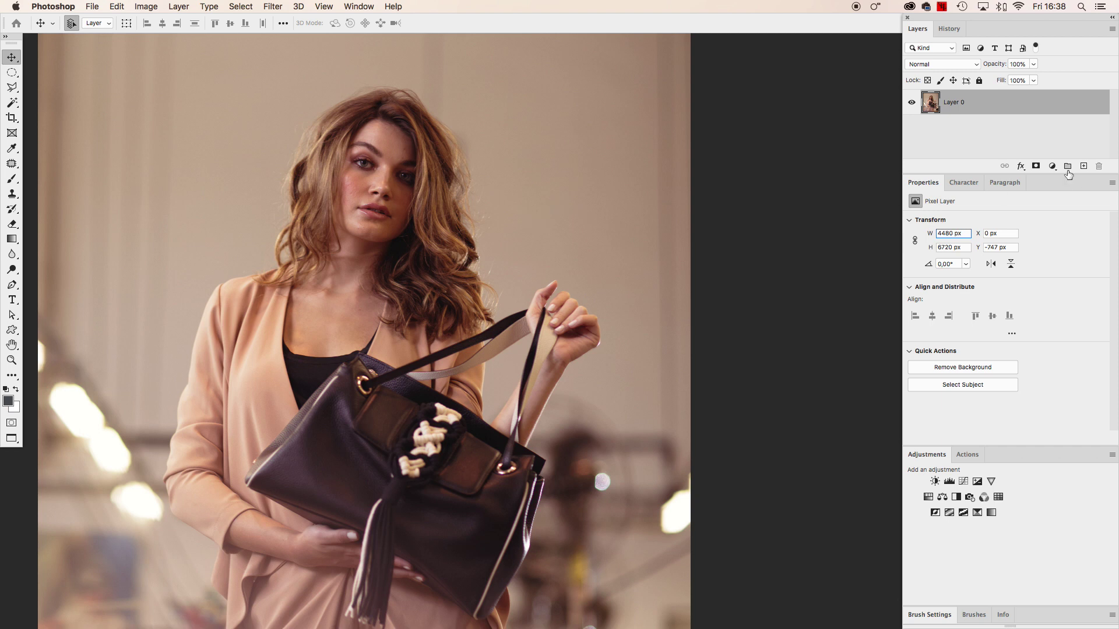
{"action": "left_click", "coordinate": [1051, 166]}
{"action": "left_click", "coordinate": [1045, 235]}
{"action": "left_click", "coordinate": [983, 222]}
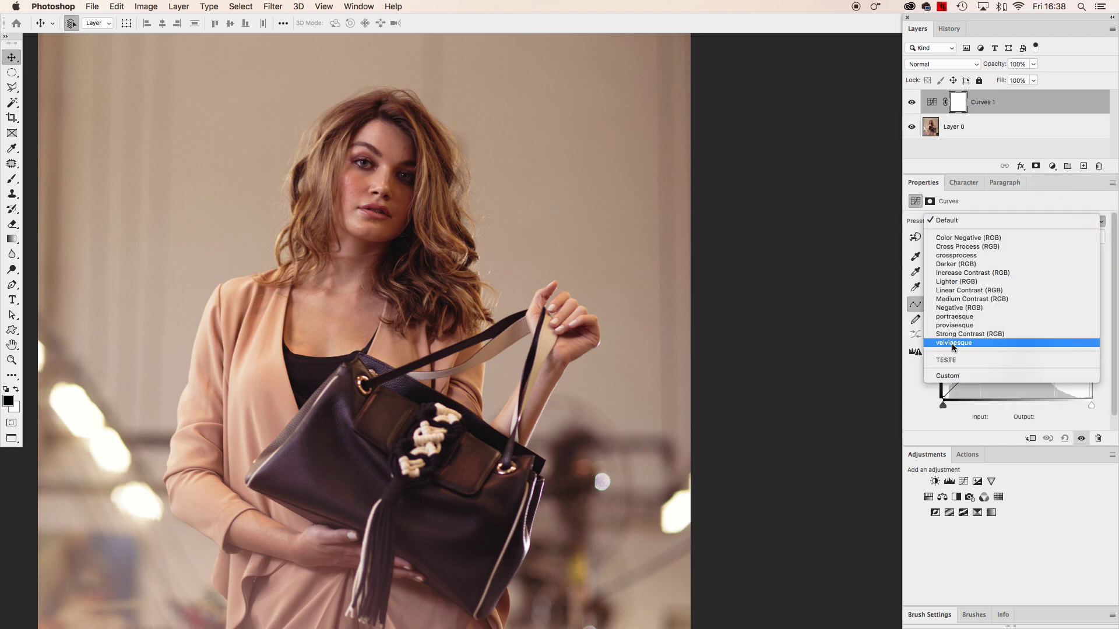
{"action": "left_click", "coordinate": [950, 362]}
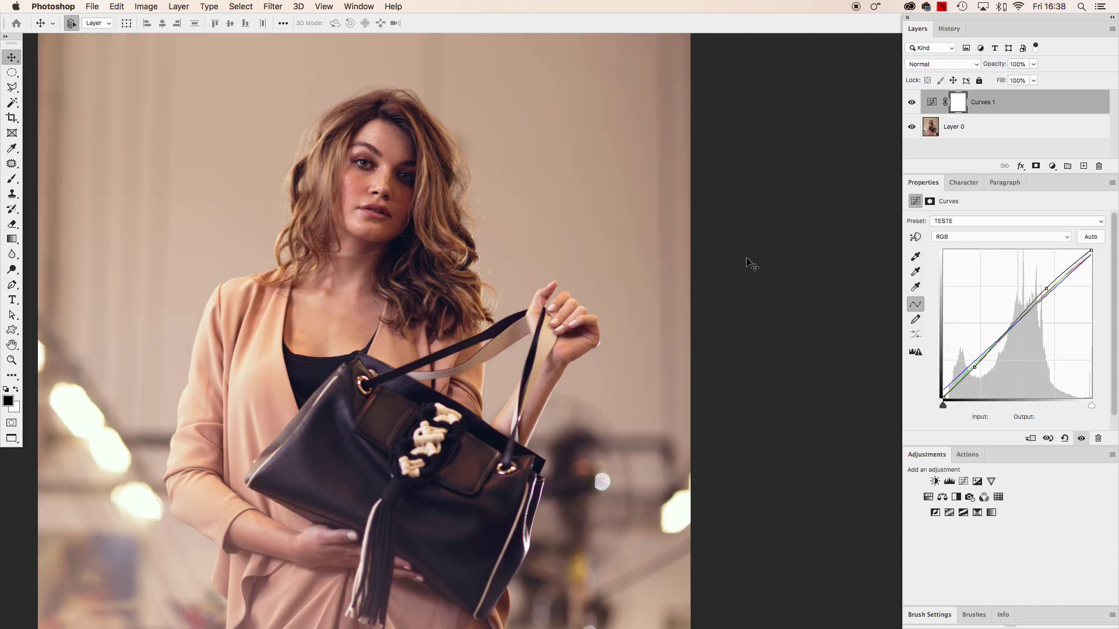
Compare the photo with and without the Curves adjustment layer, and lower that layer's opacity.
{"action": "left_click", "coordinate": [912, 104]}
{"action": "left_click", "coordinate": [912, 104]}
{"action": "left_click", "coordinate": [1034, 64]}
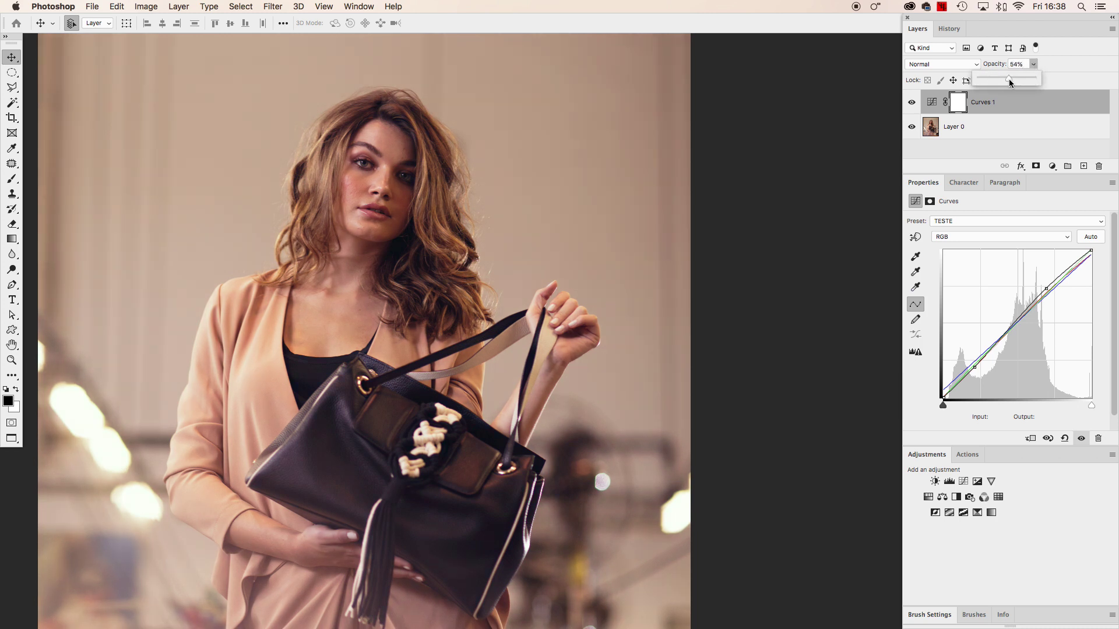
{"action": "left_click_drag", "start_coordinate": [1021, 80], "coordinate": [990, 80]}
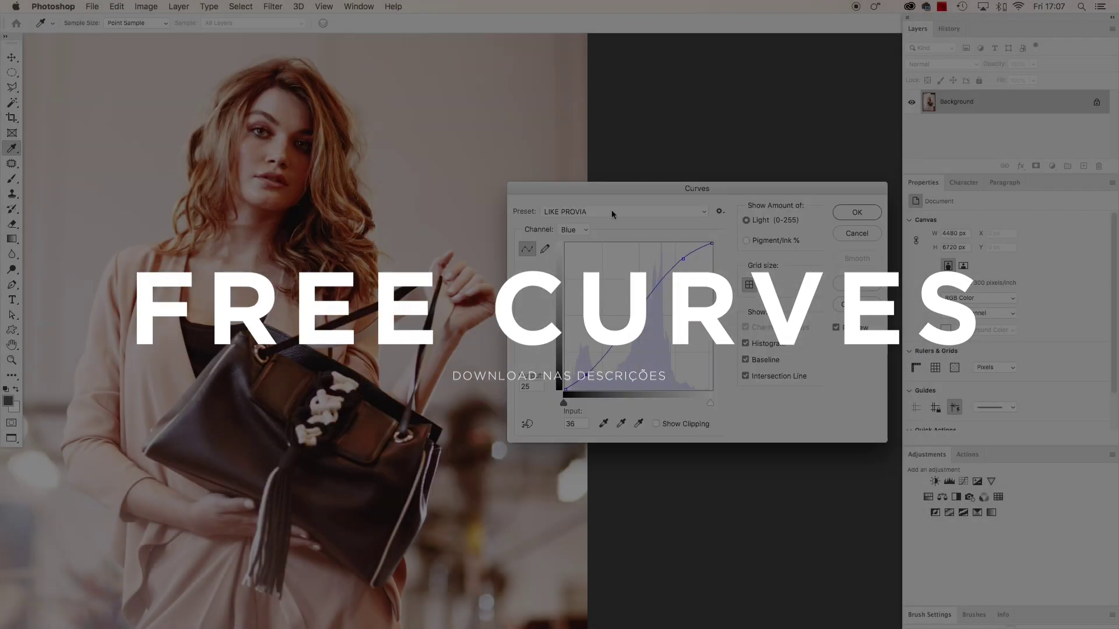
Browse the saved curve presets and inspect the curves of their individual channels.
{"action": "left_click", "coordinate": [611, 210]}
{"action": "left_click", "coordinate": [580, 176]}
{"action": "left_click", "coordinate": [568, 229]}
{"action": "left_click", "coordinate": [569, 240]}
{"action": "key", "text": "alt+2"}
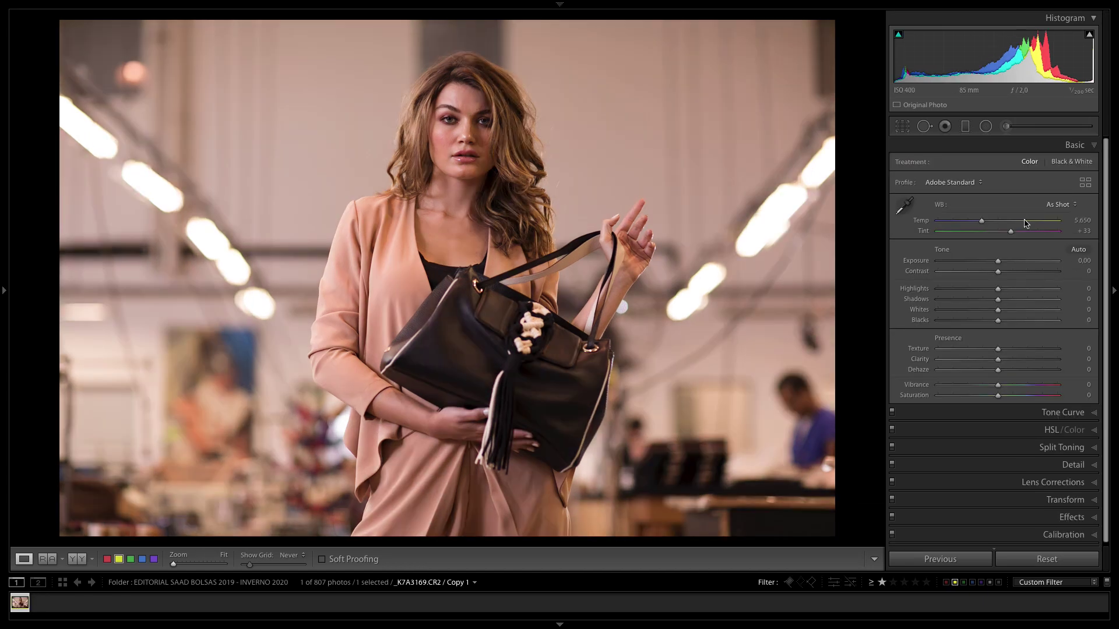
In Lightroom Classic, apply the Camera Neutral profile and show the tone curve with its channel options, staying on RGB.
{"action": "left_click", "coordinate": [965, 184]}
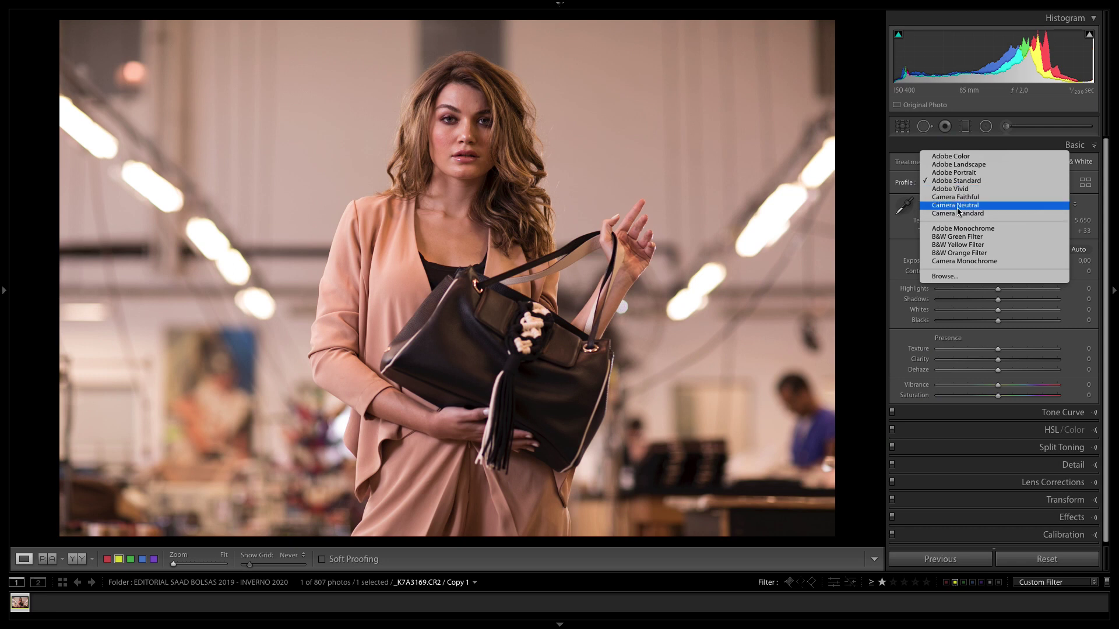
{"action": "left_click", "coordinate": [957, 206]}
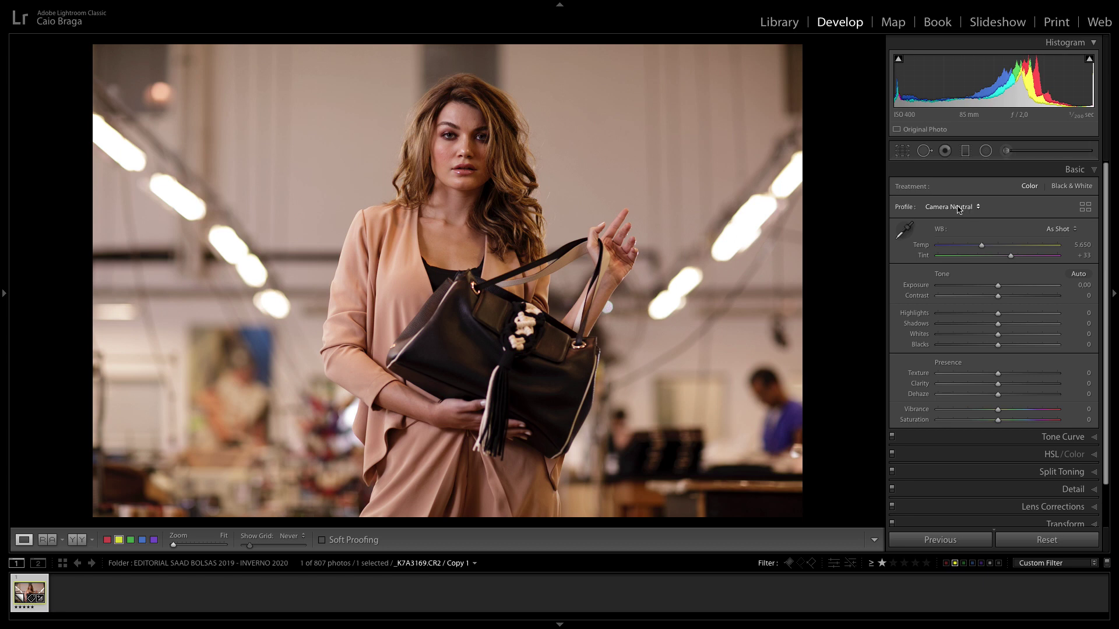
{"action": "left_click", "coordinate": [1056, 437]}
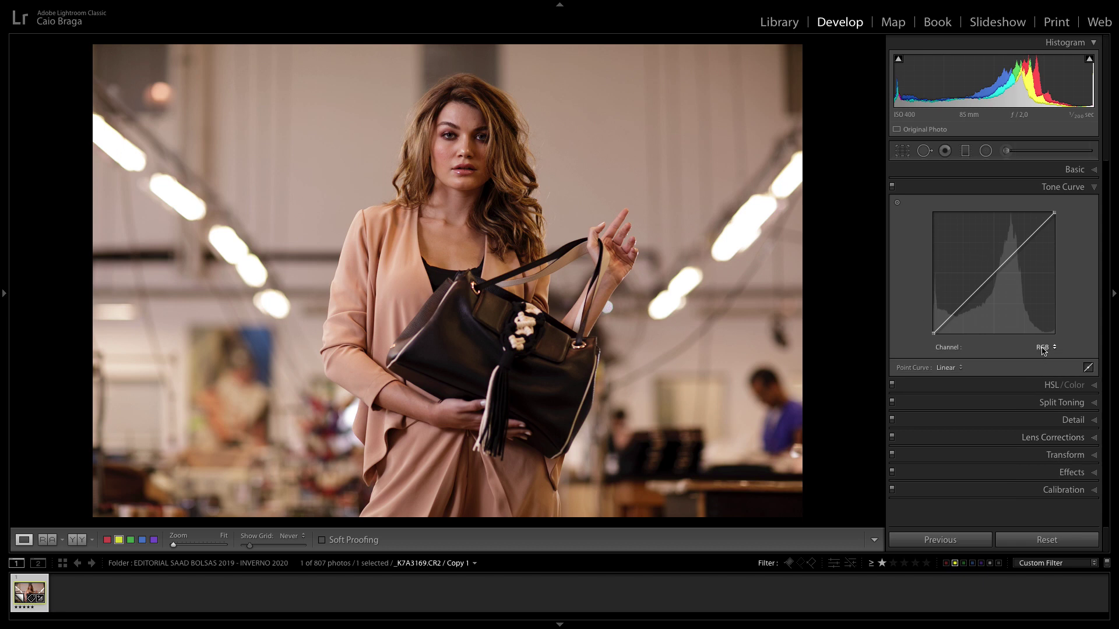
{"action": "left_click", "coordinate": [1043, 349]}
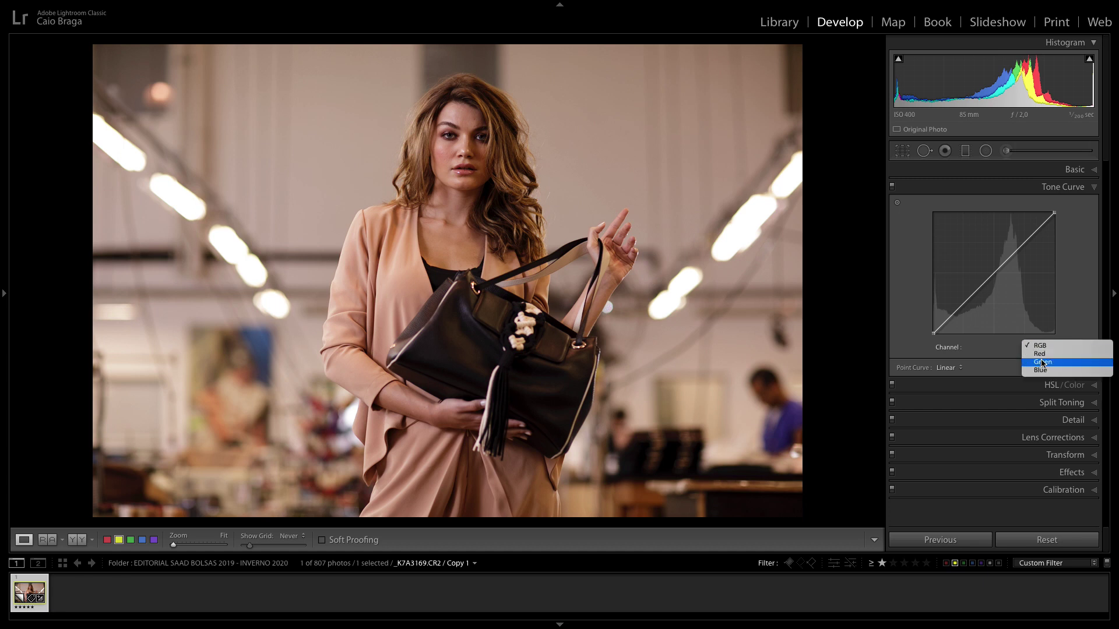
{"action": "left_click", "coordinate": [999, 355]}
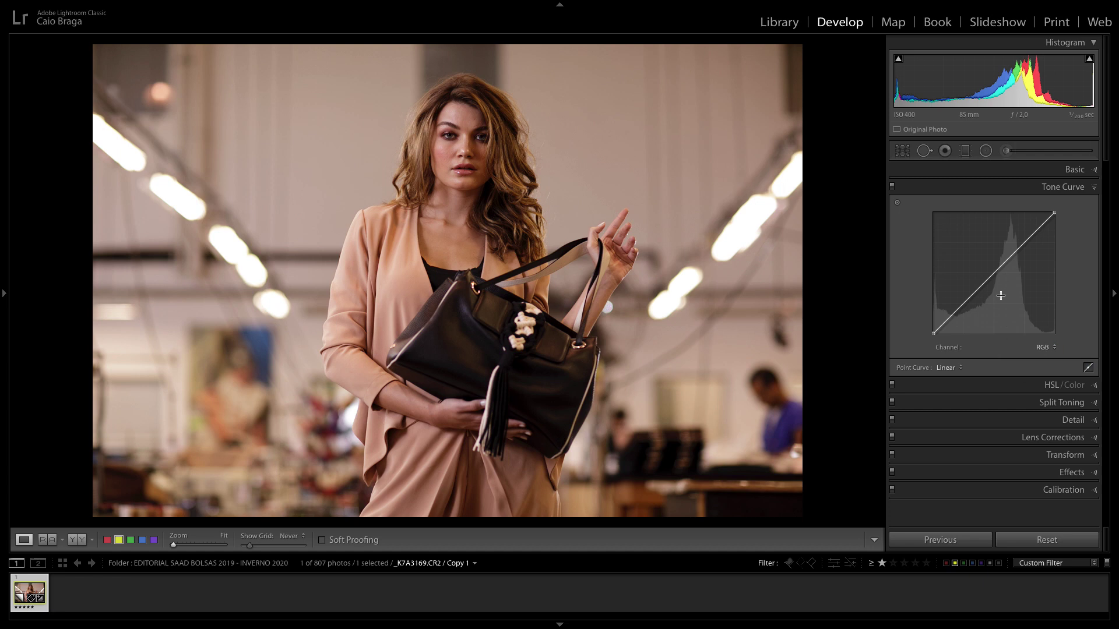
Try out highlight and shadow points on the RGB point curve, and return the curve to linear.
{"action": "left_click_drag", "start_coordinate": [1013, 254], "coordinate": [1015, 250]}
{"action": "left_click", "coordinate": [964, 303]}
{"action": "left_click_drag", "start_coordinate": [964, 303], "coordinate": [964, 298]}
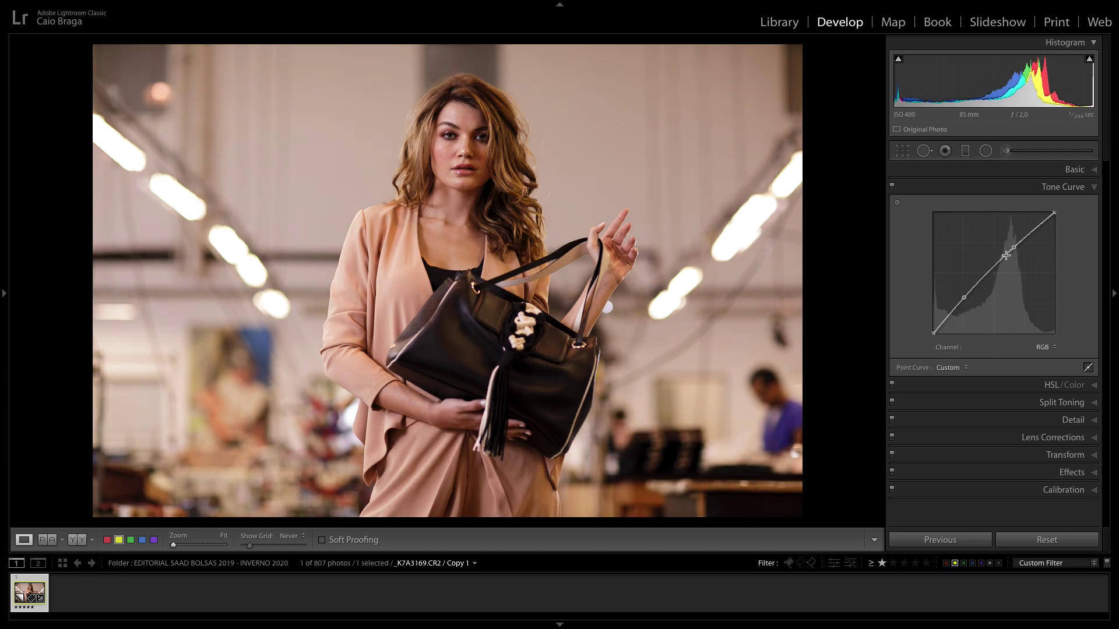
{"action": "left_click_drag", "start_coordinate": [1014, 248], "coordinate": [1020, 251]}
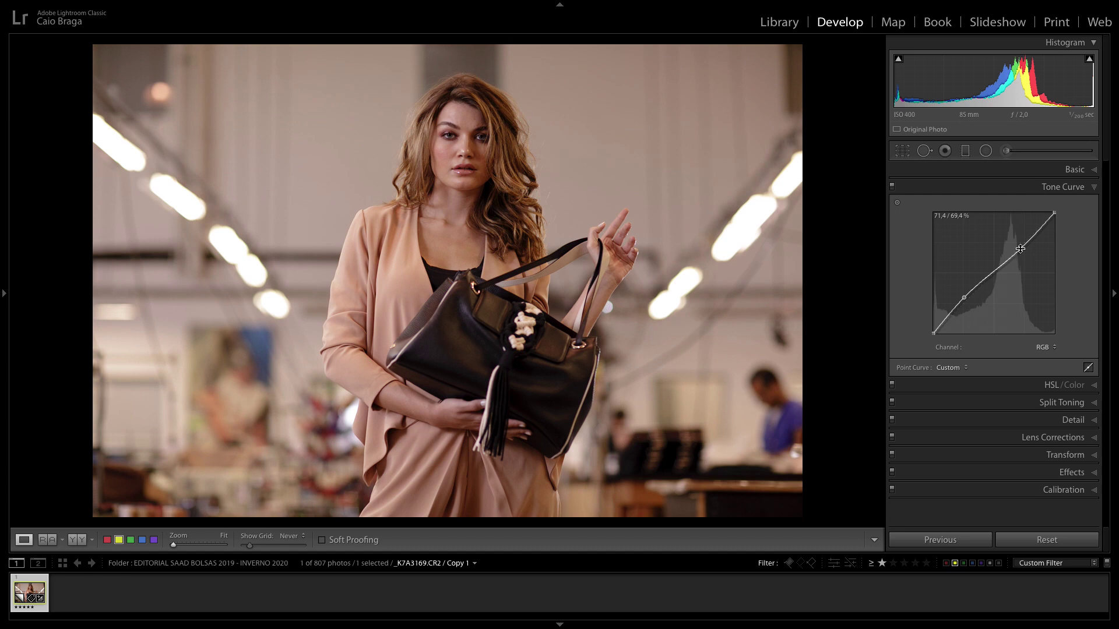
{"action": "right_click", "coordinate": [1001, 244]}
{"action": "left_click", "coordinate": [1012, 250]}
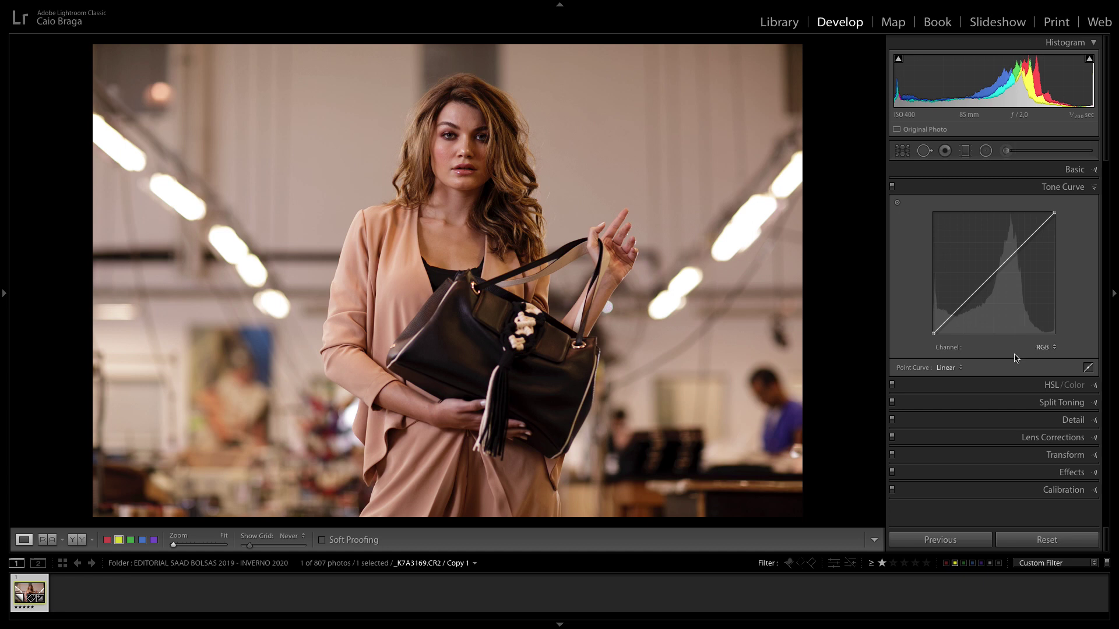
{"action": "left_click", "coordinate": [995, 273]}
{"action": "key", "text": "ctrl+z"}
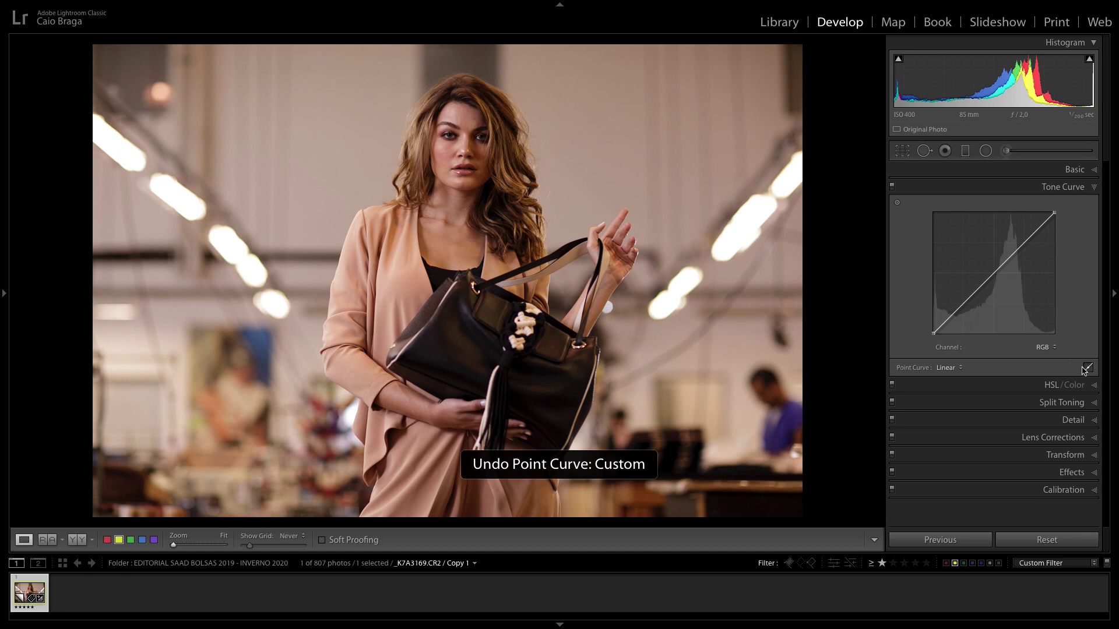
Set the parametric tone curve to Highlights +16, Lights -15, Darks +17 and Shadows -22, and return to the point curve.
{"action": "left_click_drag", "start_coordinate": [1020, 365], "coordinate": [992, 380]}
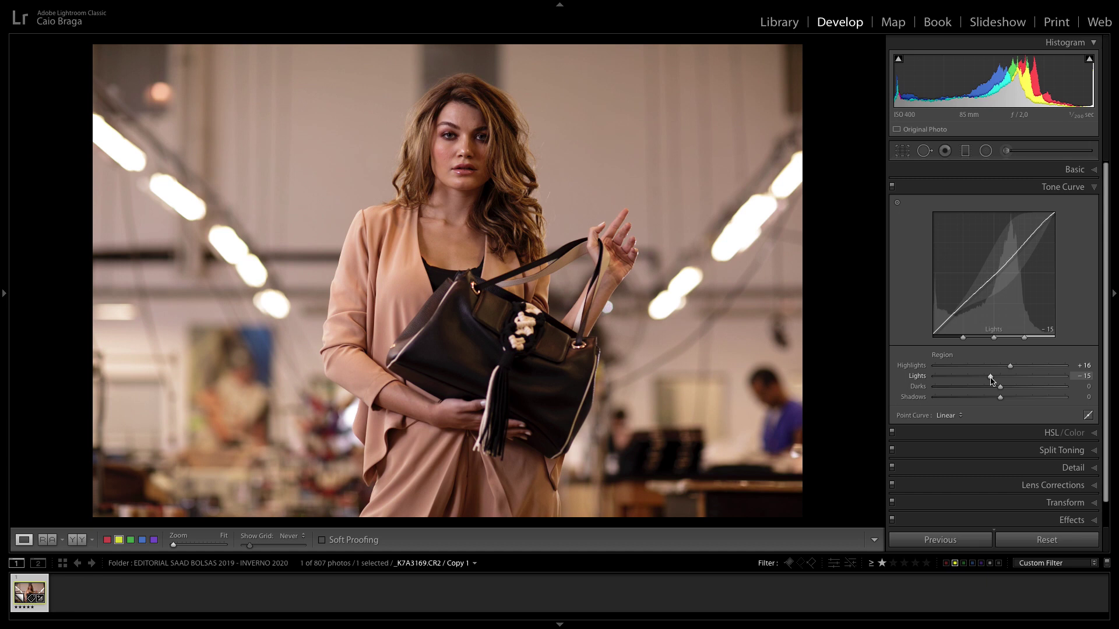
{"action": "mouse_move", "coordinate": [1001, 387]}
{"action": "left_mouse_down"}
{"action": "mouse_move", "coordinate": [1012, 391]}
{"action": "mouse_move", "coordinate": [986, 402]}
{"action": "left_mouse_up"}
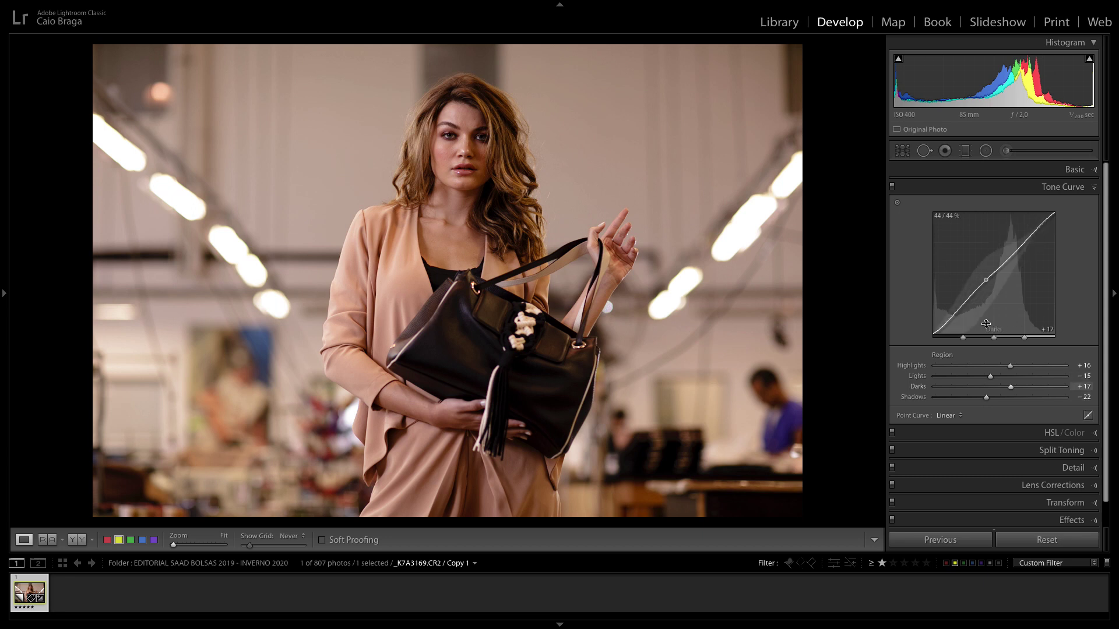
{"action": "left_click", "coordinate": [1085, 419]}
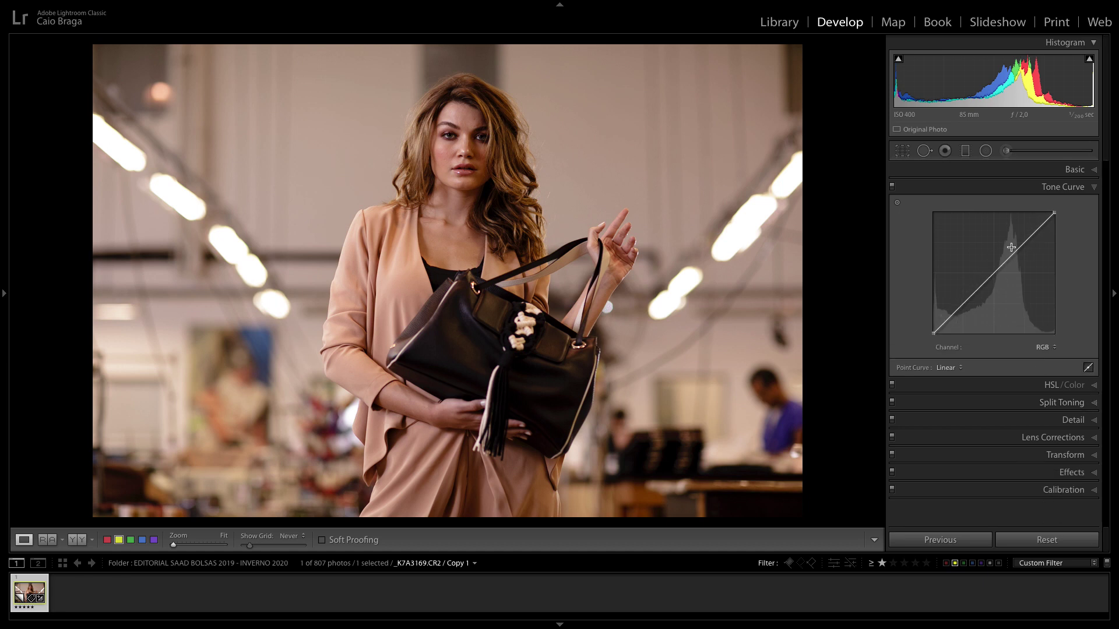
Add a highlight point and a shadow point at about 16.9 % to the RGB point curve, and start saving it as a preset.
{"action": "left_click_drag", "start_coordinate": [1017, 250], "coordinate": [1018, 255]}
{"action": "left_click_drag", "start_coordinate": [954, 315], "coordinate": [953, 315]}
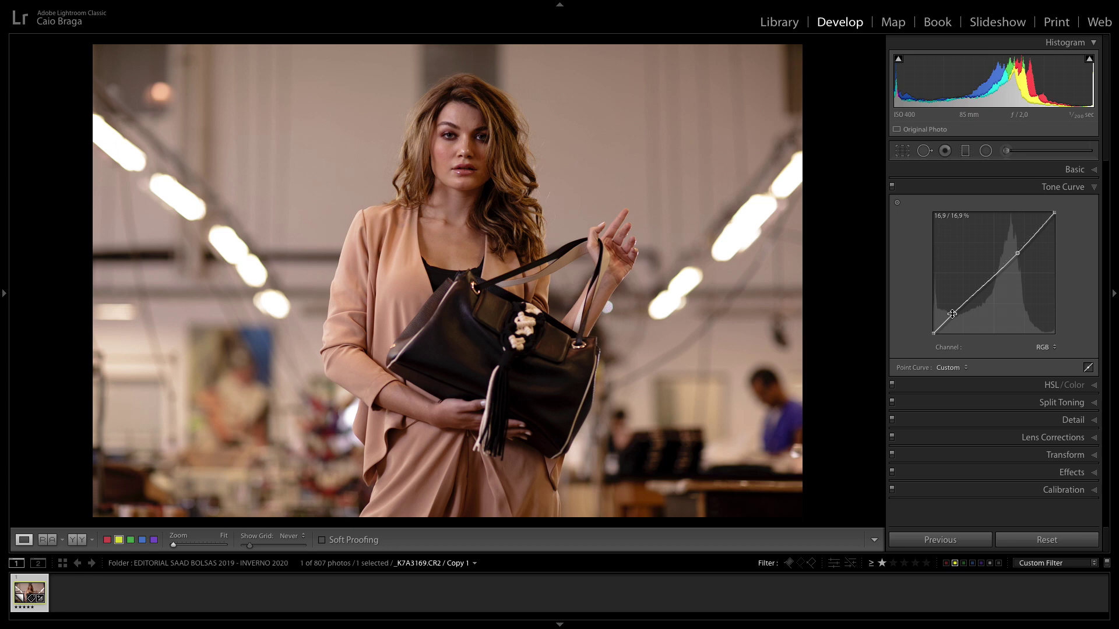
{"action": "left_click", "coordinate": [952, 314]}
{"action": "left_click", "coordinate": [955, 368]}
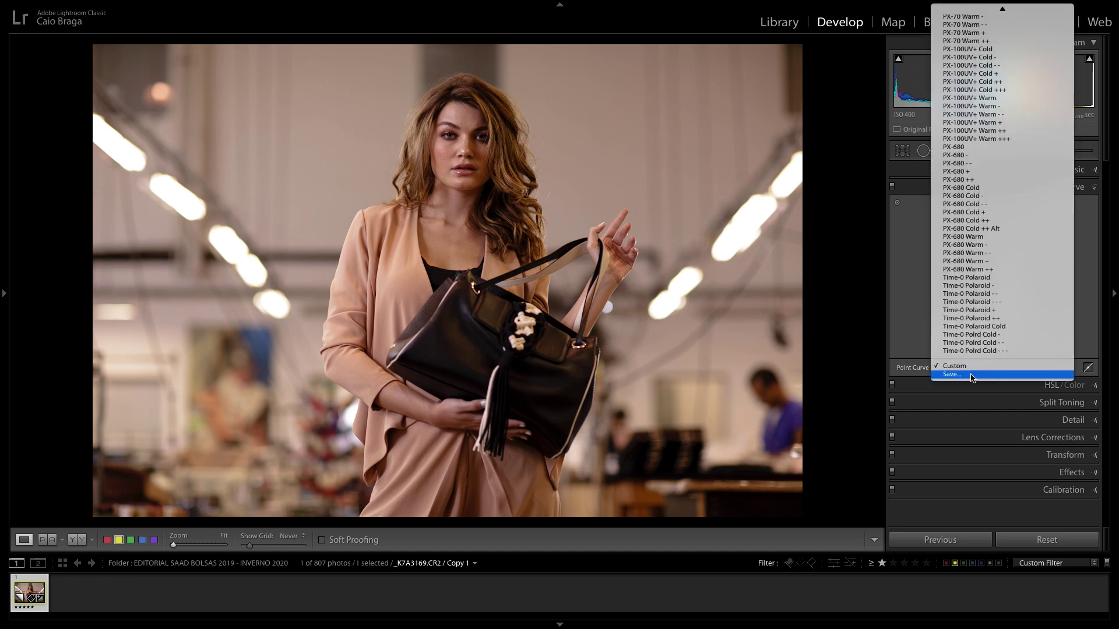
{"action": "left_click", "coordinate": [952, 374]}
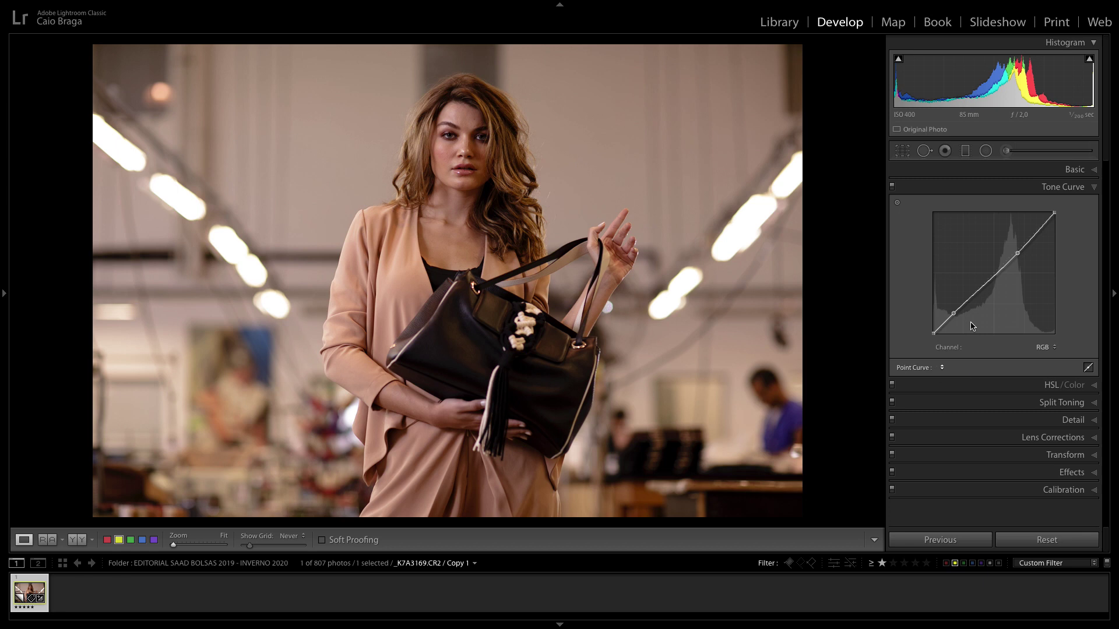